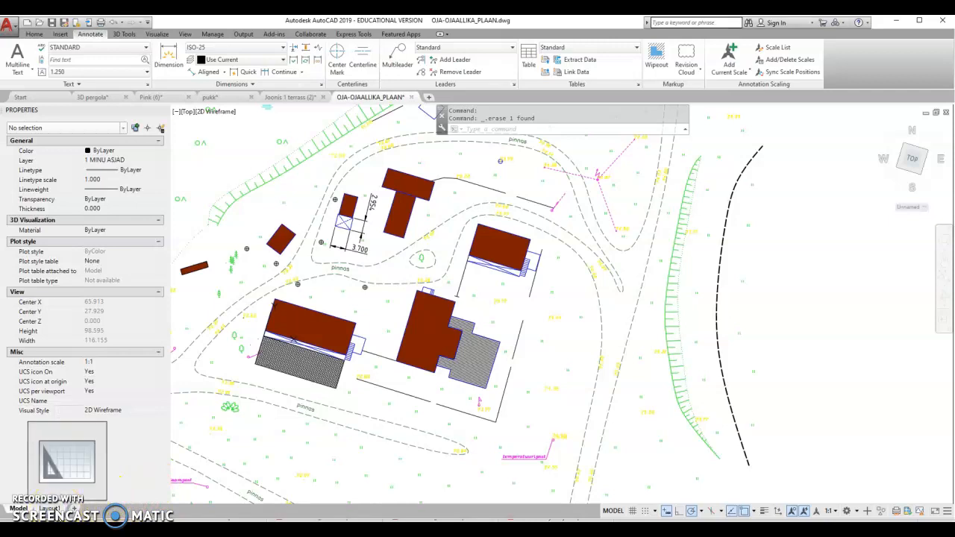
left_click(54, 509)
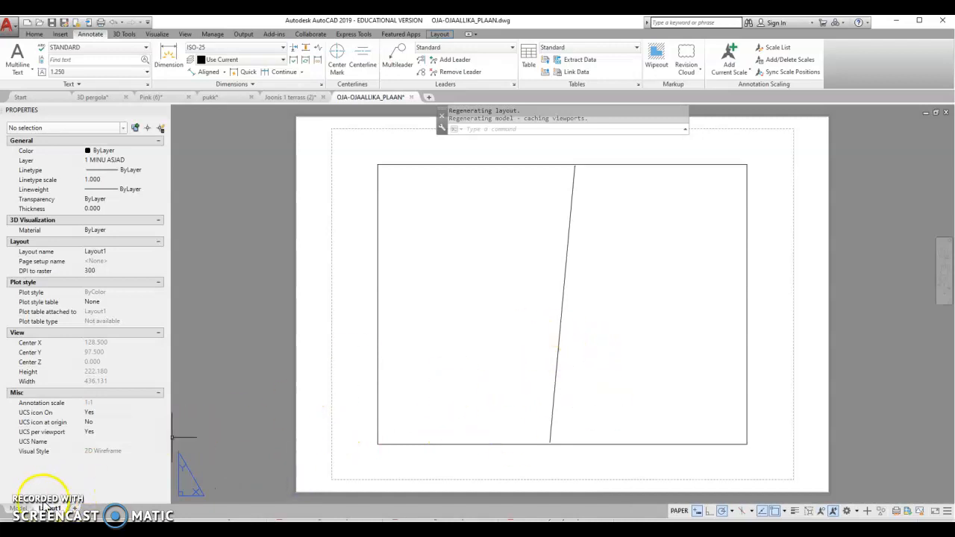
right_click(51, 509)
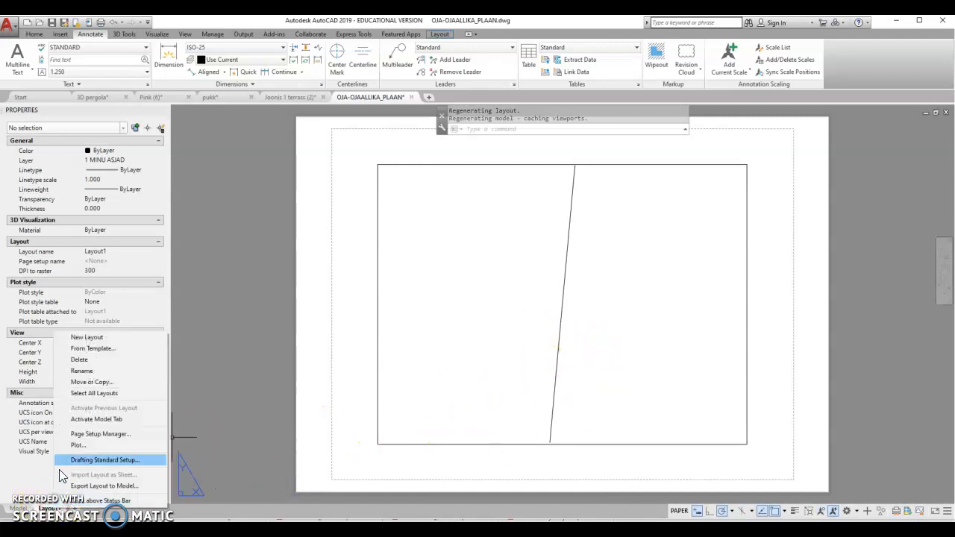
left_click(101, 348)
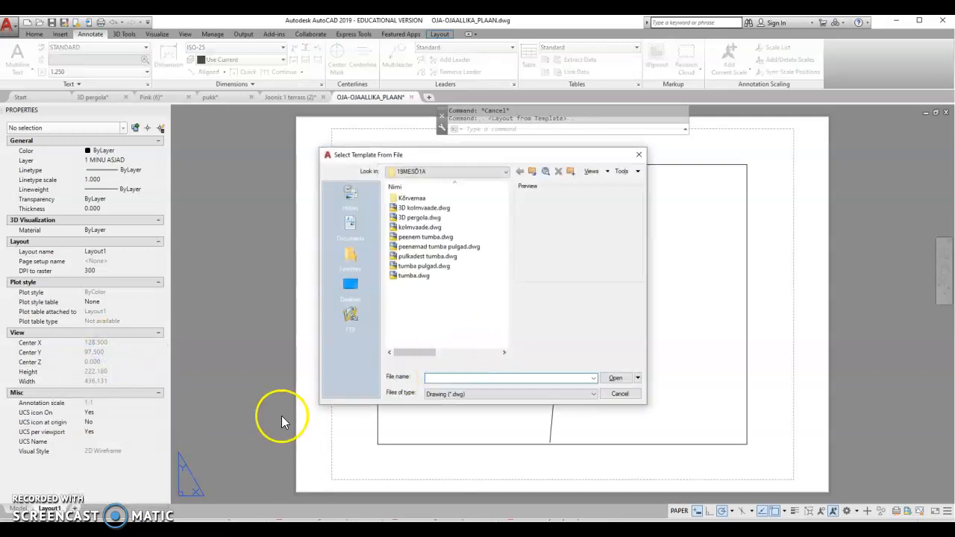
left_click(621, 394)
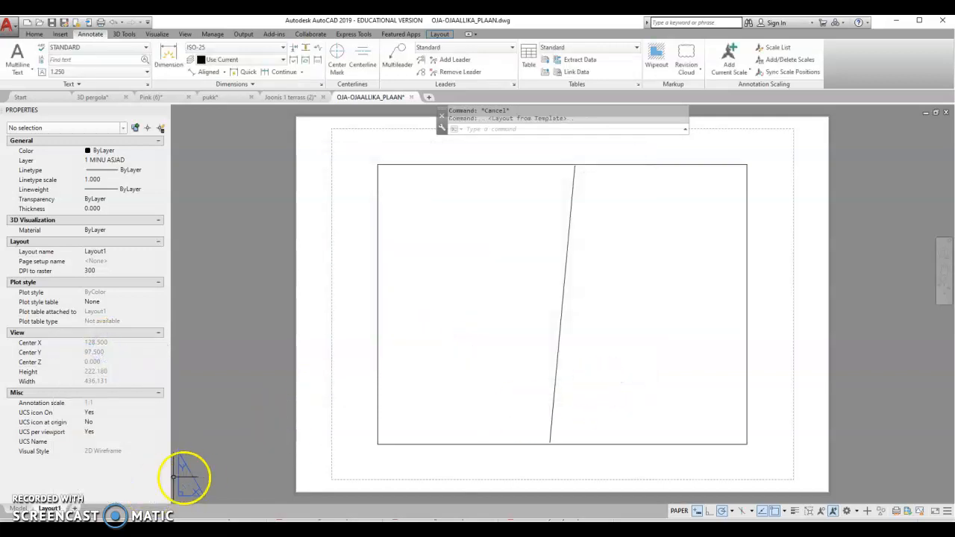
- Insert Layout1 from the 3D kolmvaade.dwg drawing as a template layout and open the newly added sheet
right_click(49, 508)
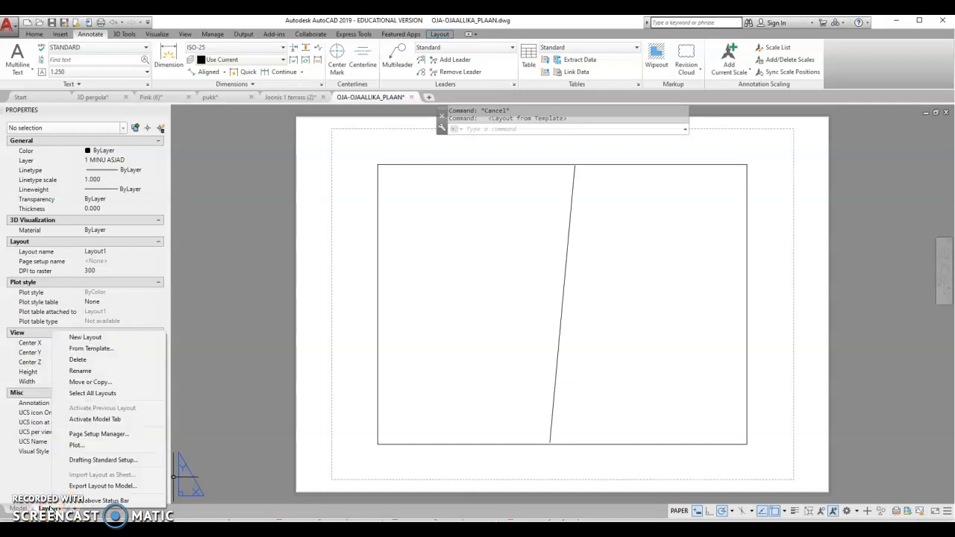
left_click(93, 350)
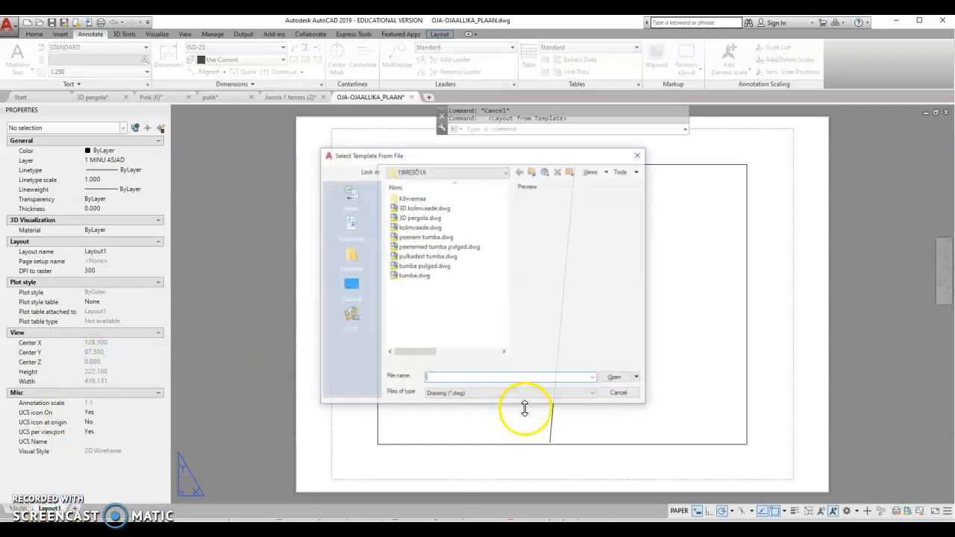
left_click(591, 396)
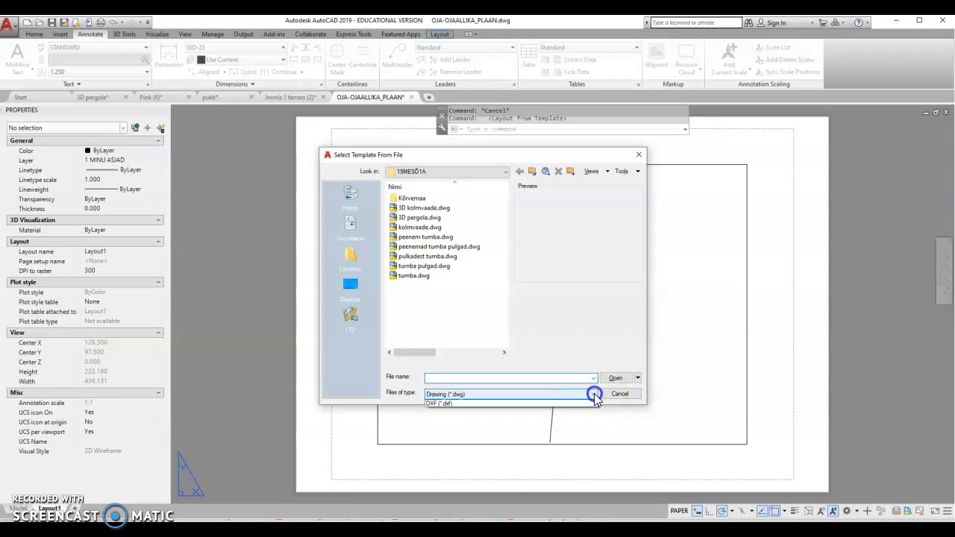
left_click(460, 410)
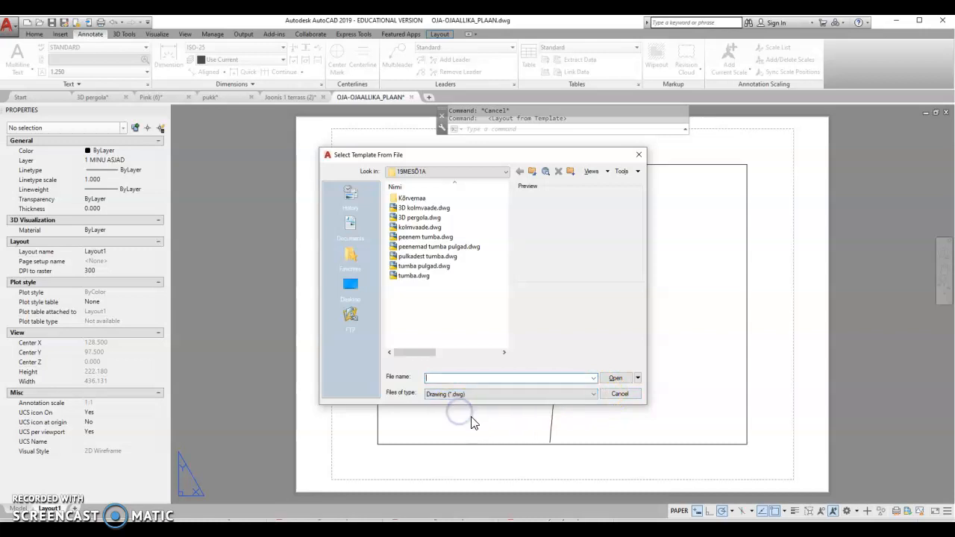
left_click(428, 212)
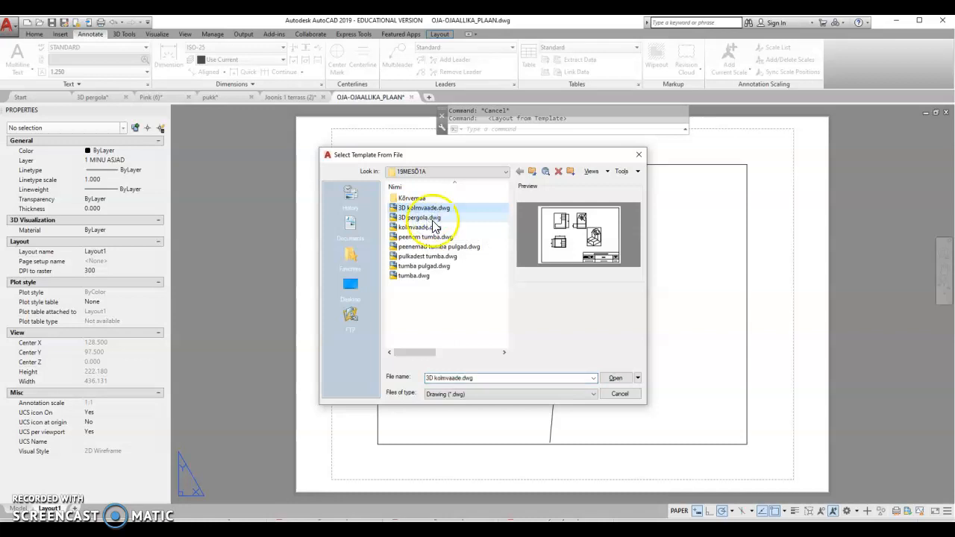
left_click(616, 379)
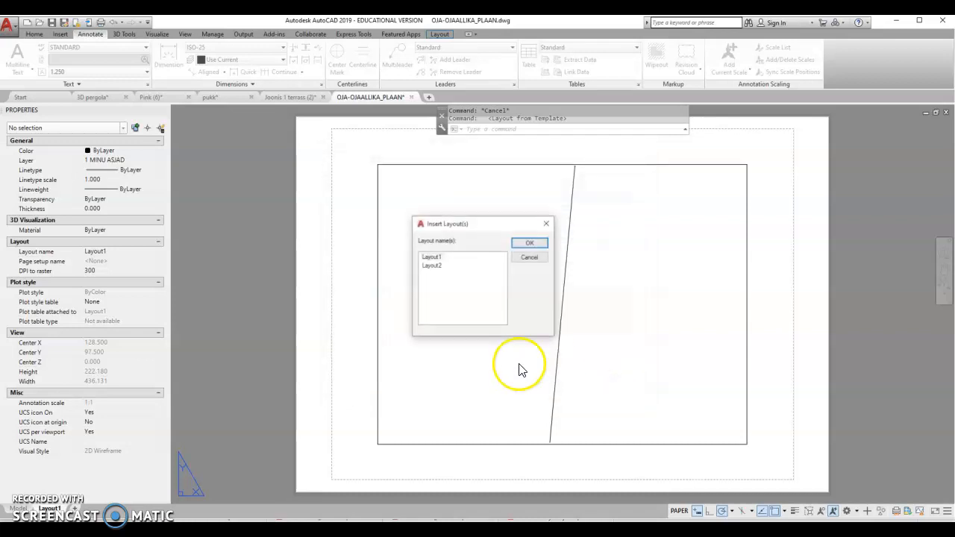
left_click(529, 245)
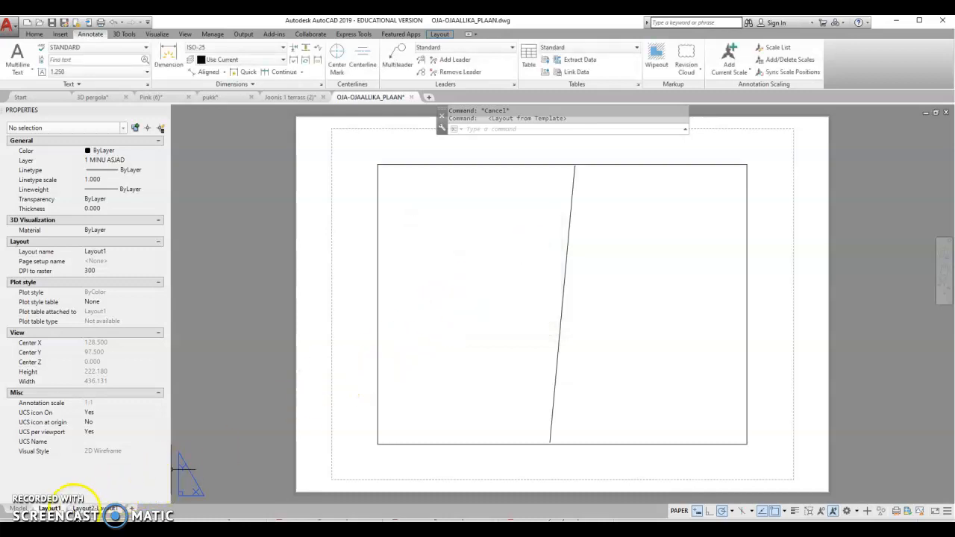
left_click(98, 513)
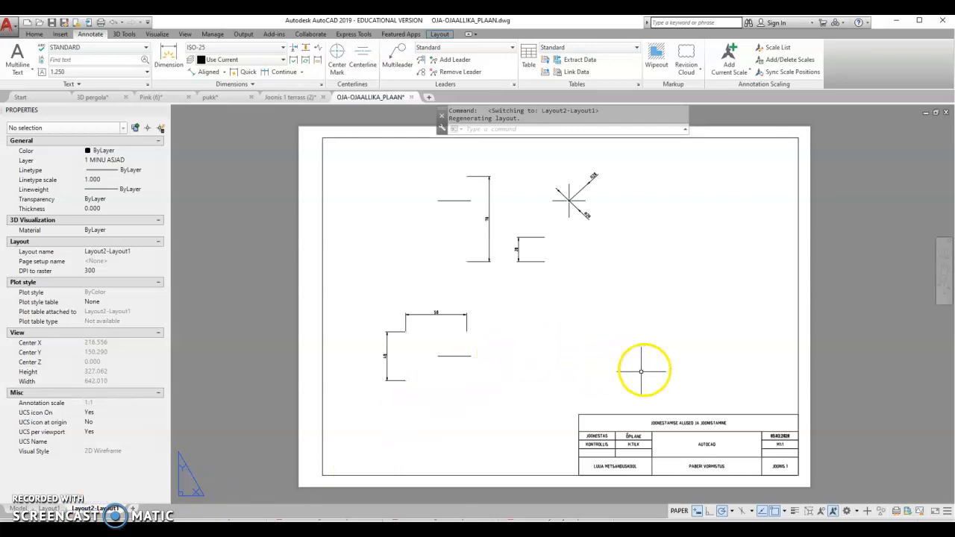
- Delete all leftover dimensions and centre marks inside the sheet border, keeping the frame and title block
left_click(675, 387)
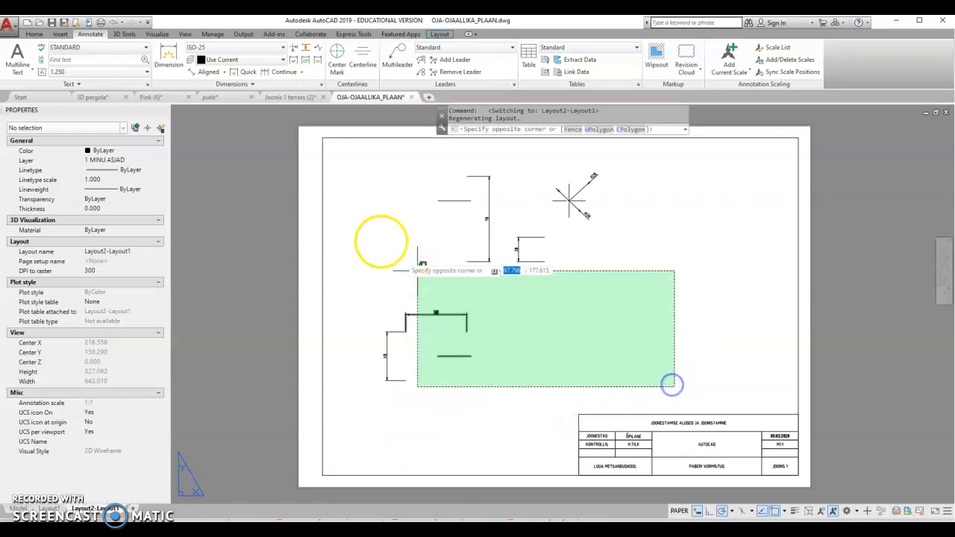
left_click(358, 177)
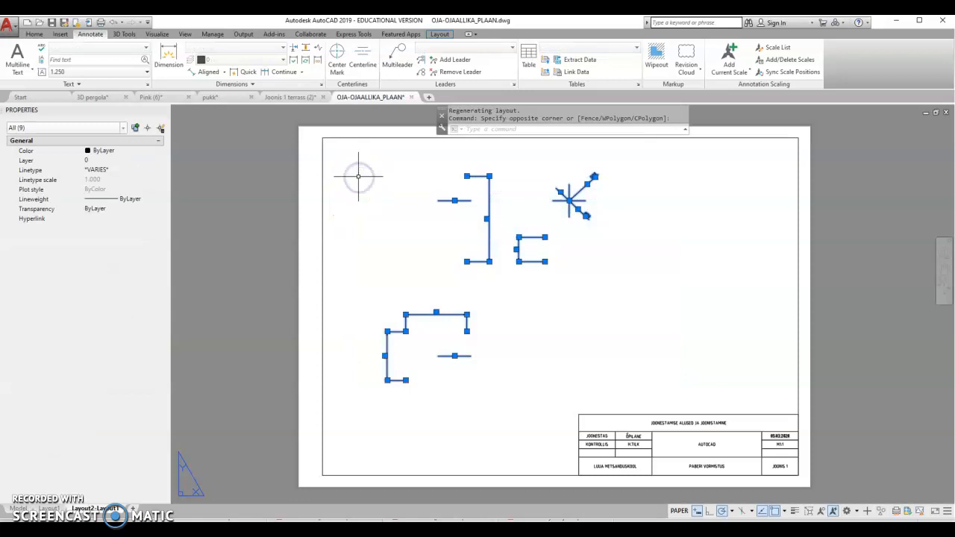
key("Delete")
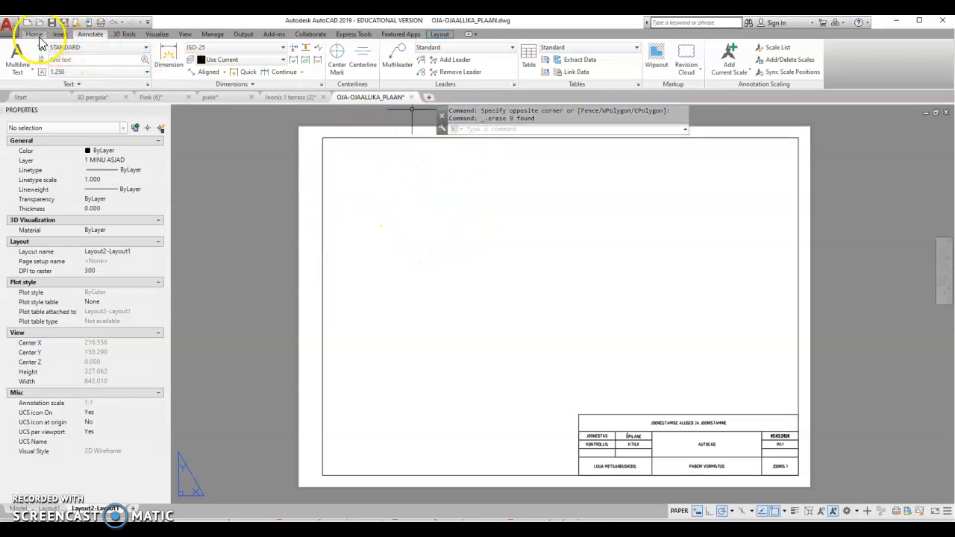
- Insert a rectangular model view framing the building cluster of the site plan and place it in the left half of the sheet
left_click(440, 35)
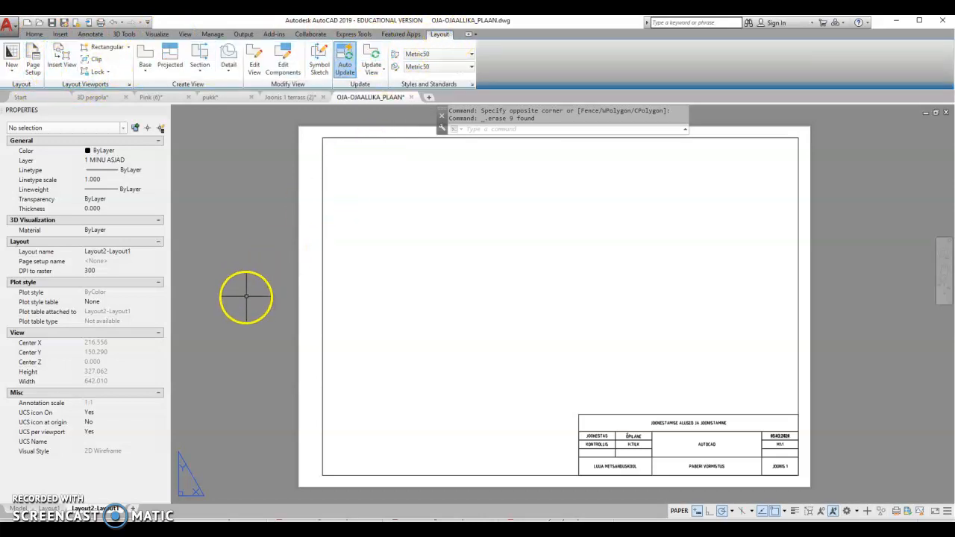
left_click(58, 63)
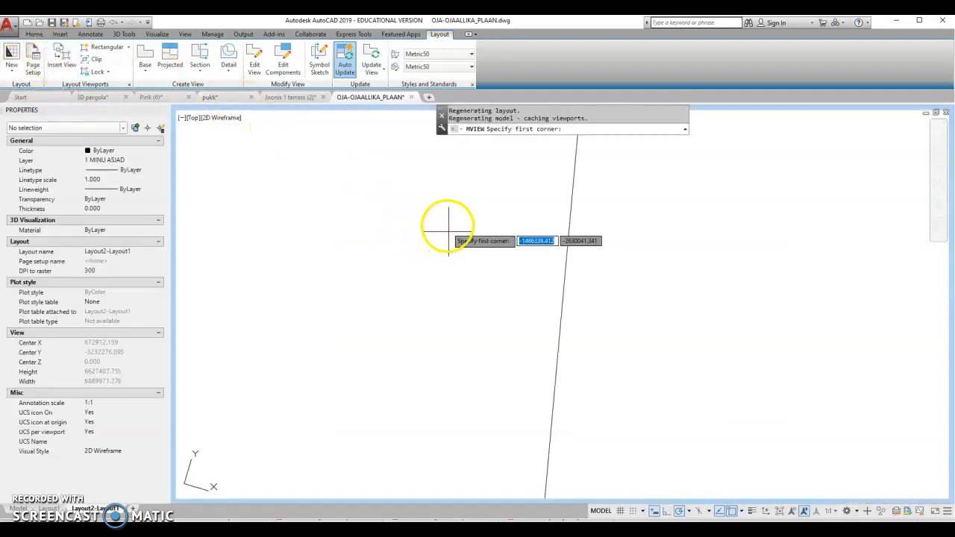
middle_click_drag(523, 206, 447, 302)
mouse_move(493, 214)
middle_mouse_down()
mouse_move(477, 202)
mouse_move(453, 215)
middle_mouse_up()
scroll(453, 216, "up", 15)
scroll(470, 191, "up", 8)
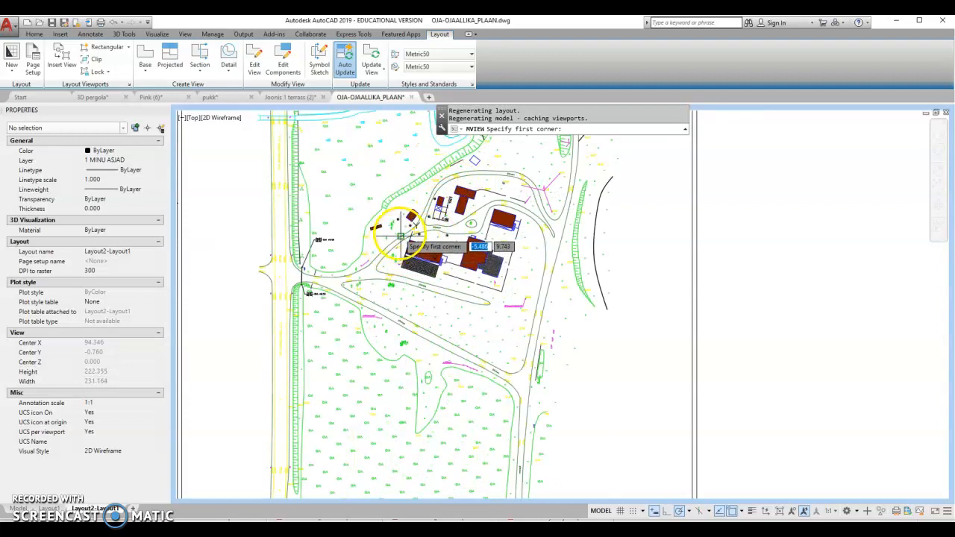
left_click(394, 175)
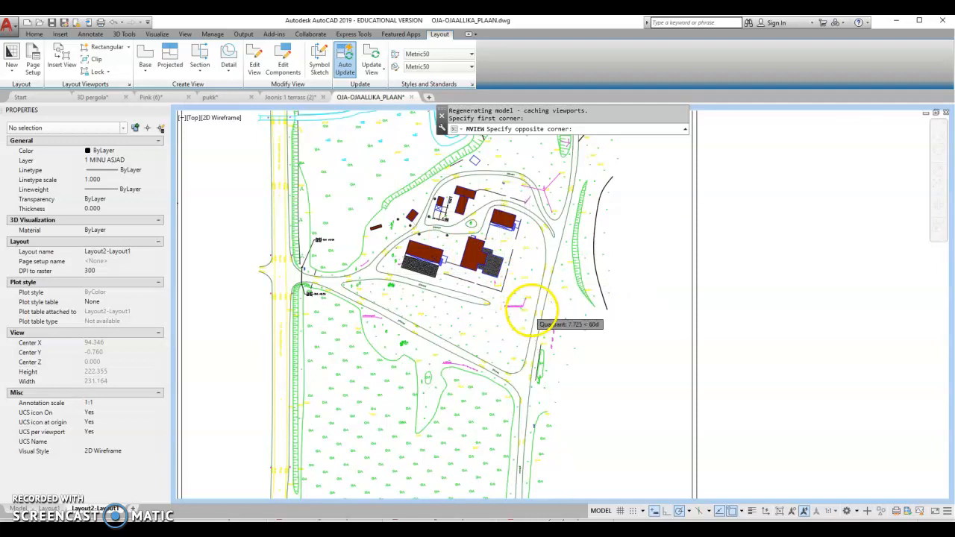
scroll(534, 290, "up", 4)
left_click(532, 304)
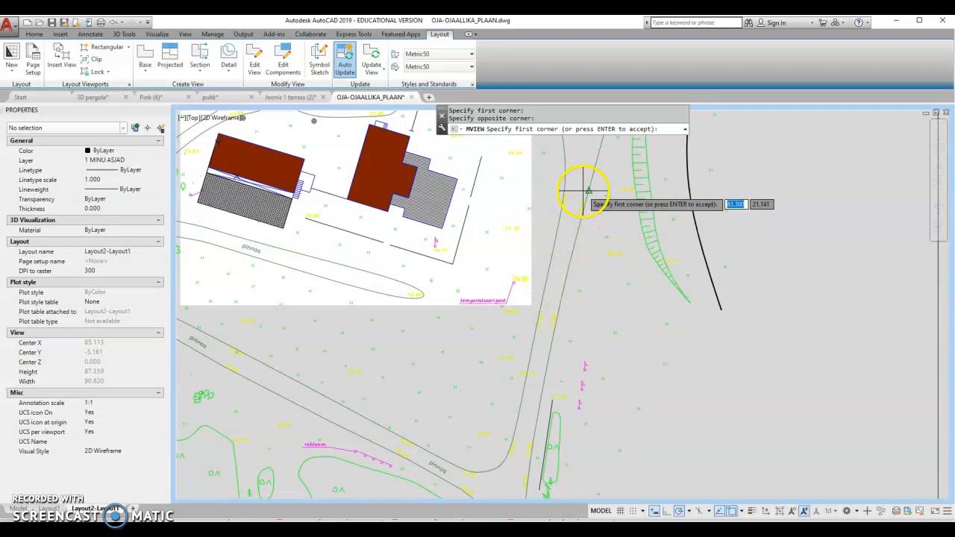
key("Return")
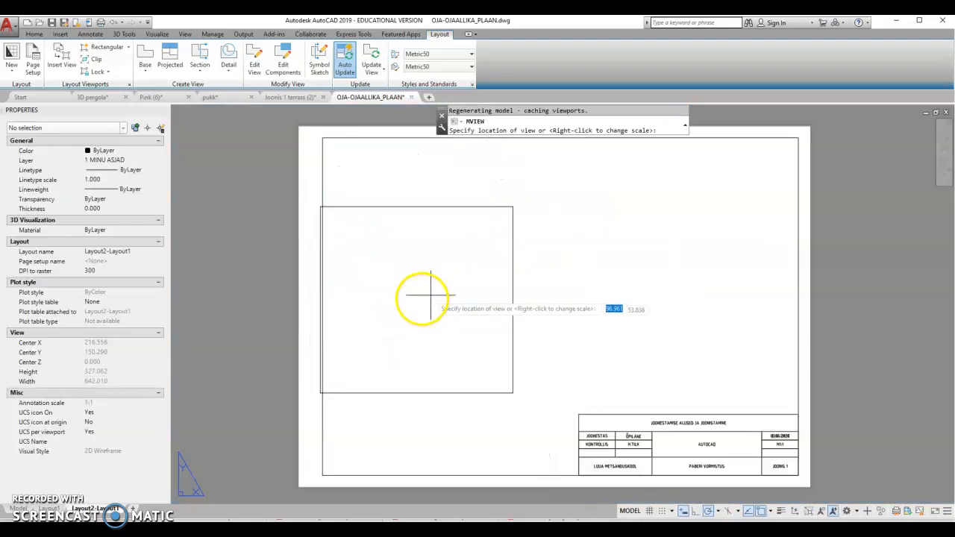
left_click(461, 282)
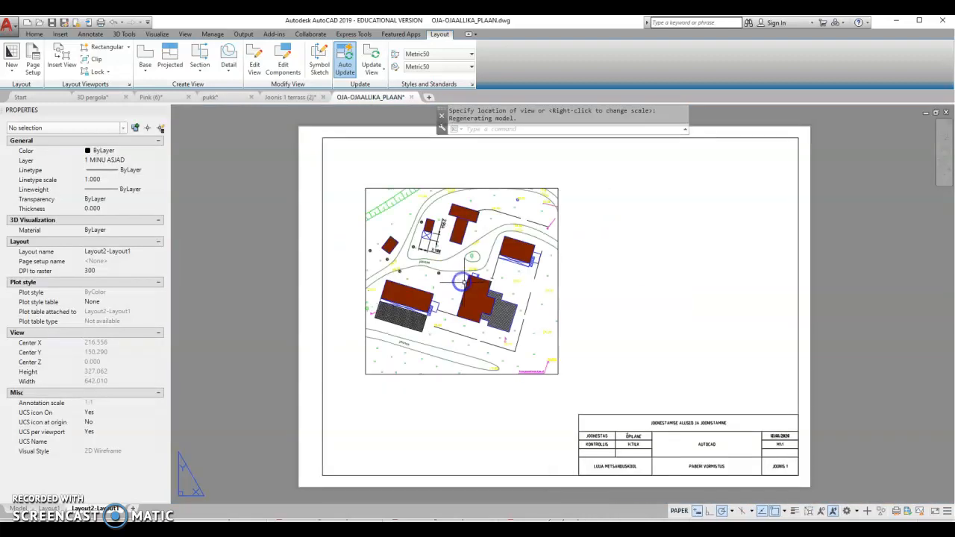
- Examine the list of standard scales offered for the placed site plan viewport
left_click(554, 288)
left_click(456, 282)
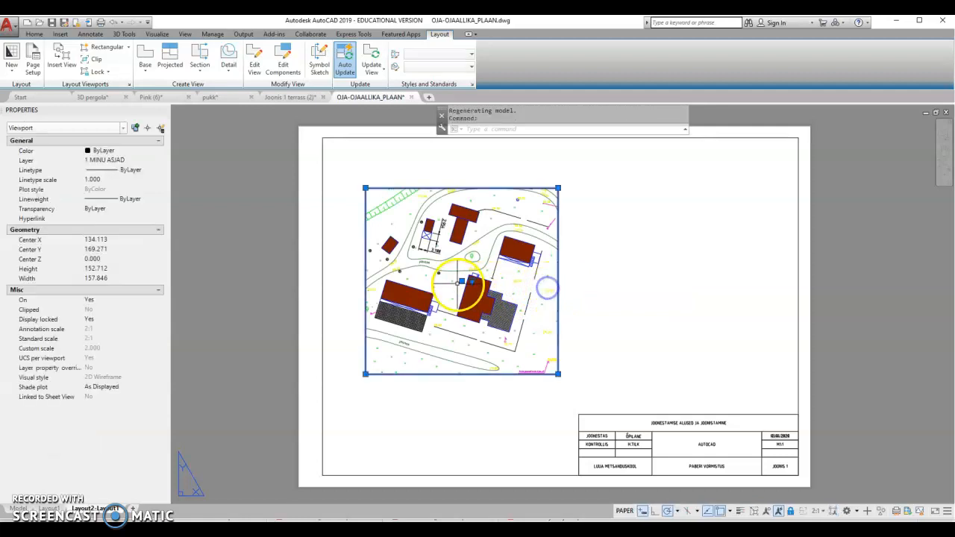
left_click(471, 283)
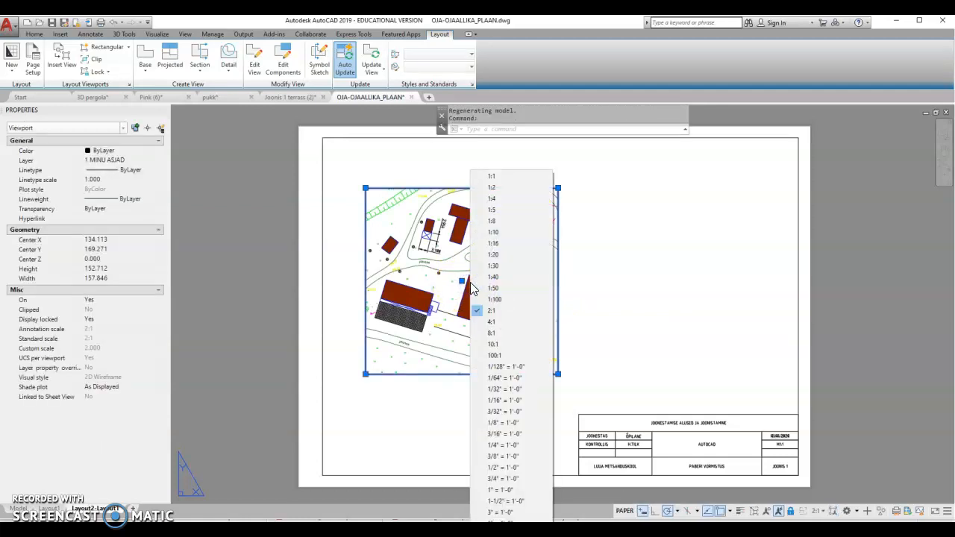
left_click(581, 294)
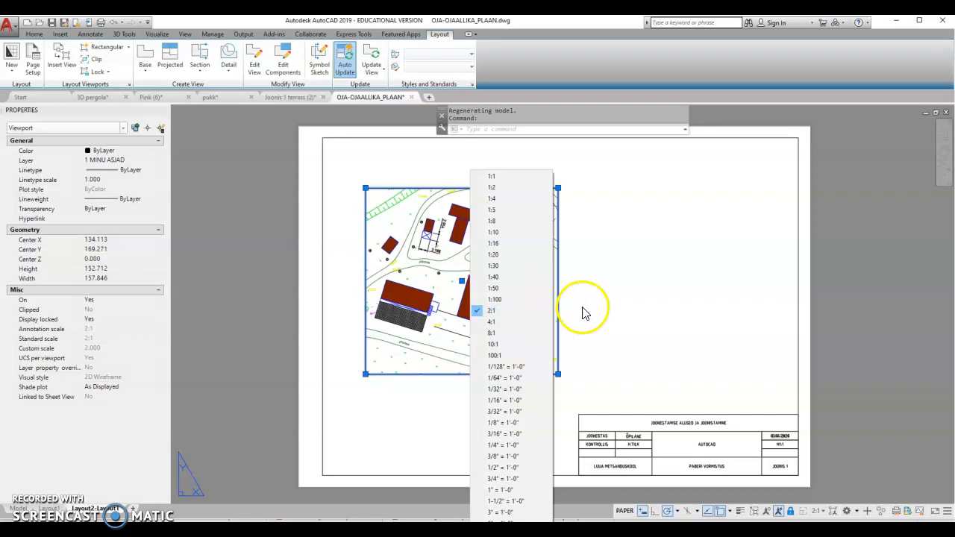
left_click(619, 323)
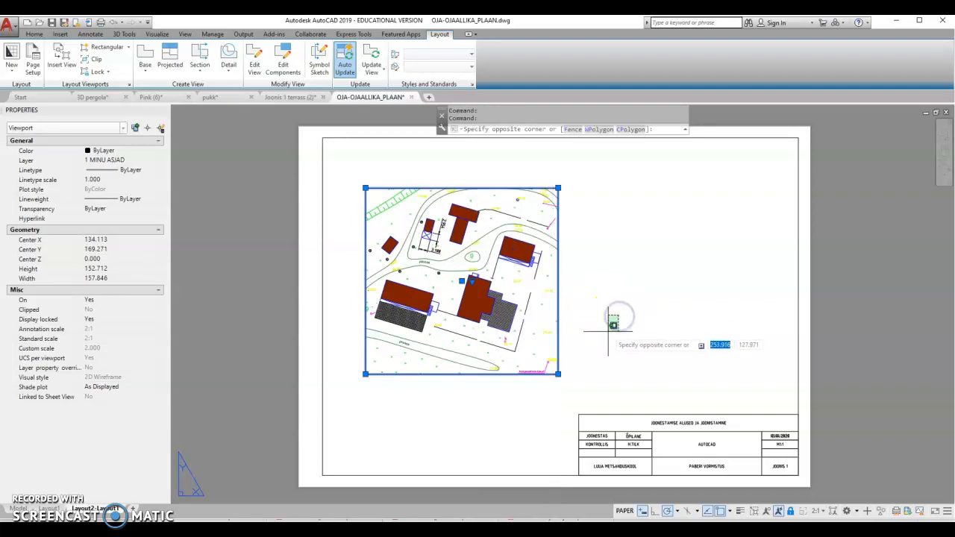
left_click(610, 332)
key("Escape")
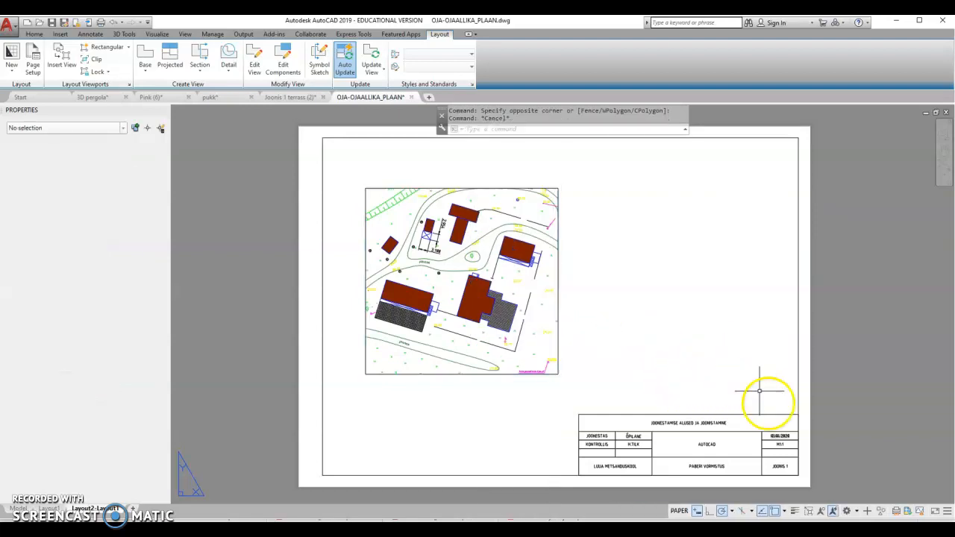
- Set the scale text in the title block, below the date, to M1:500
scroll(774, 451, "up", 2)
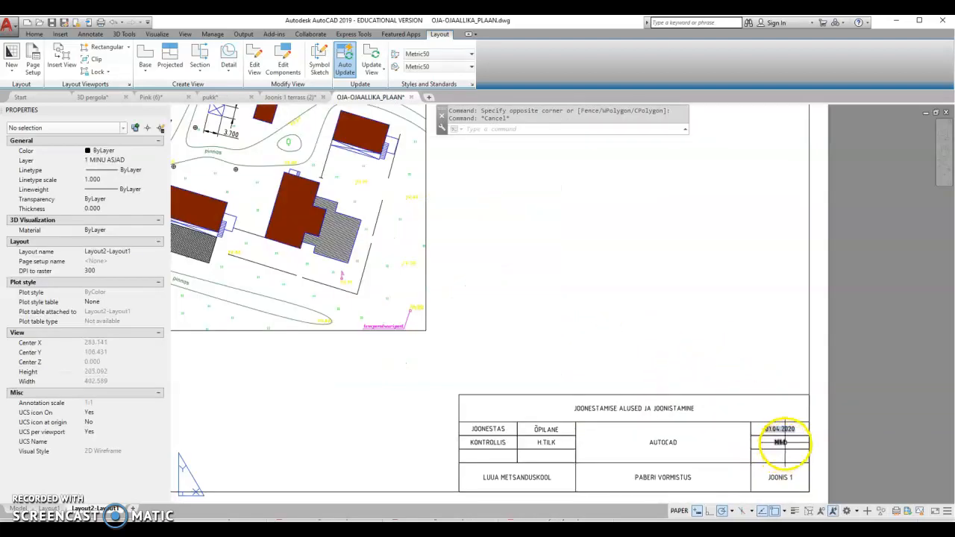
left_click(780, 442)
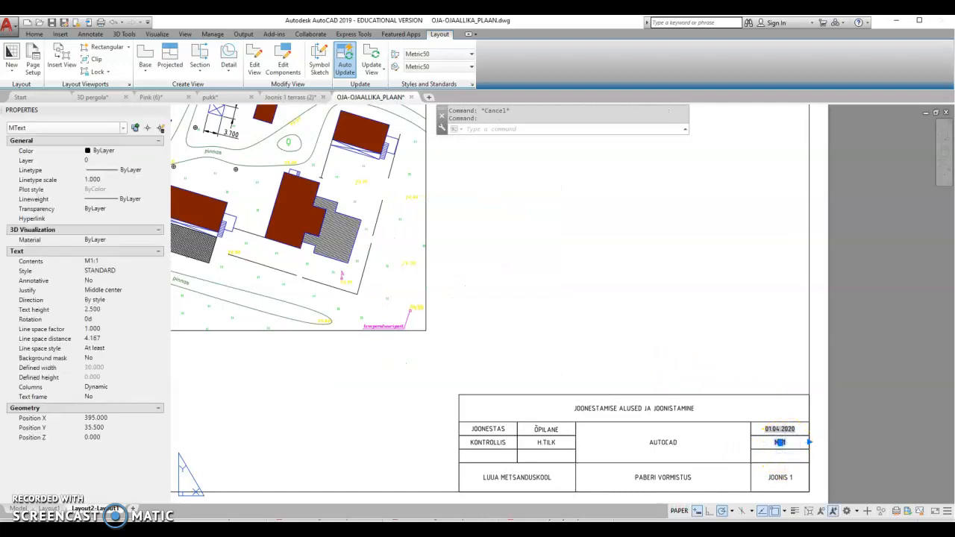
double_click(782, 444)
left_click(789, 443)
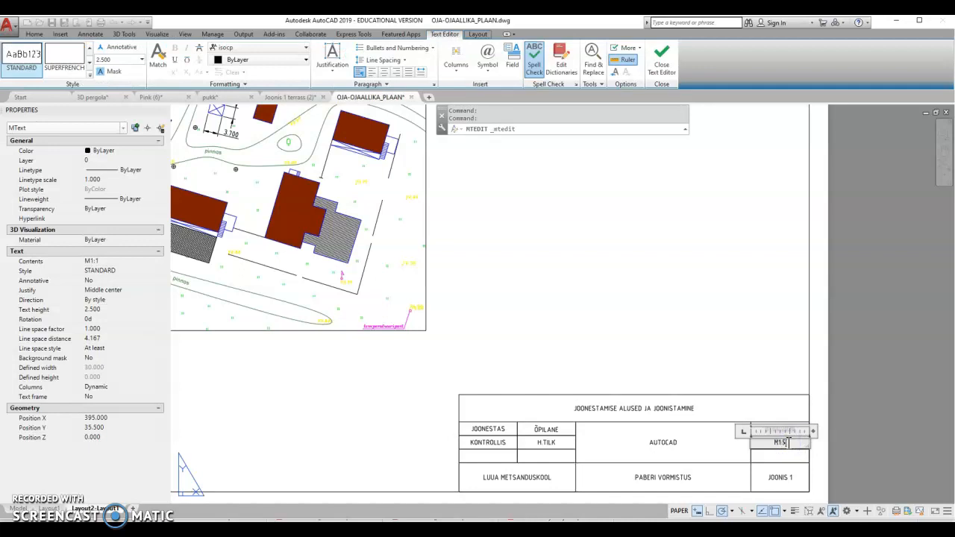
left_click(721, 373)
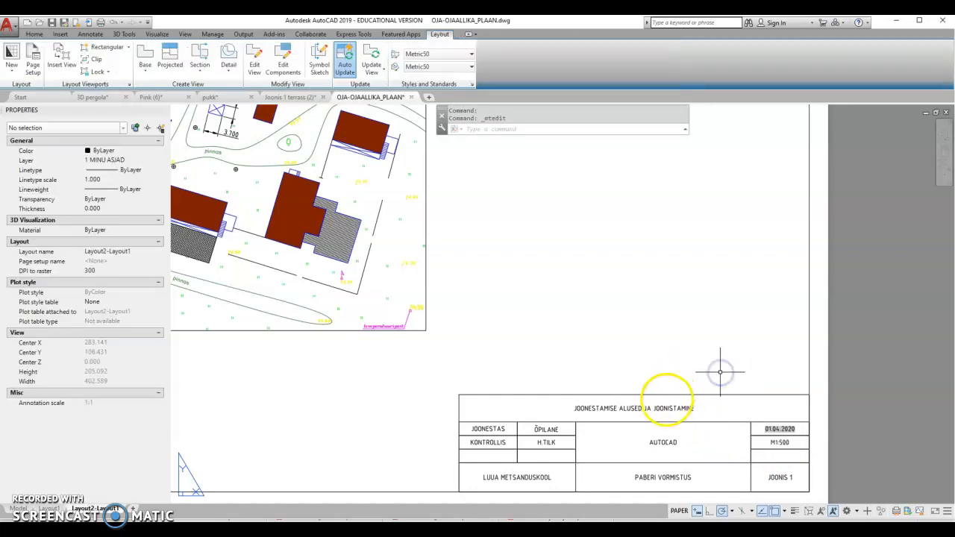
- Set the drawing title in the title block's bottom row, beside the school name, to KÕRVEMAA
left_click(662, 478)
double_click(693, 473)
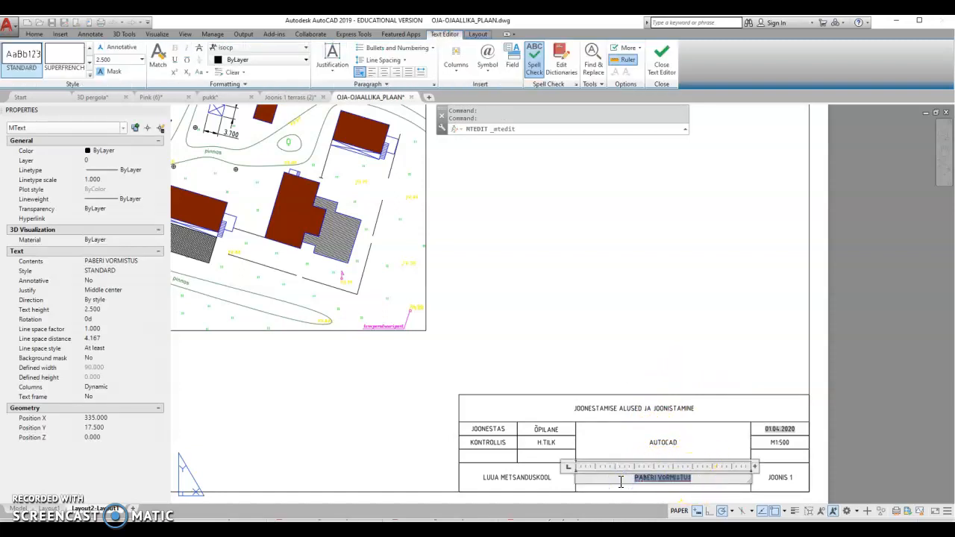
type("KÕRVEMAA")
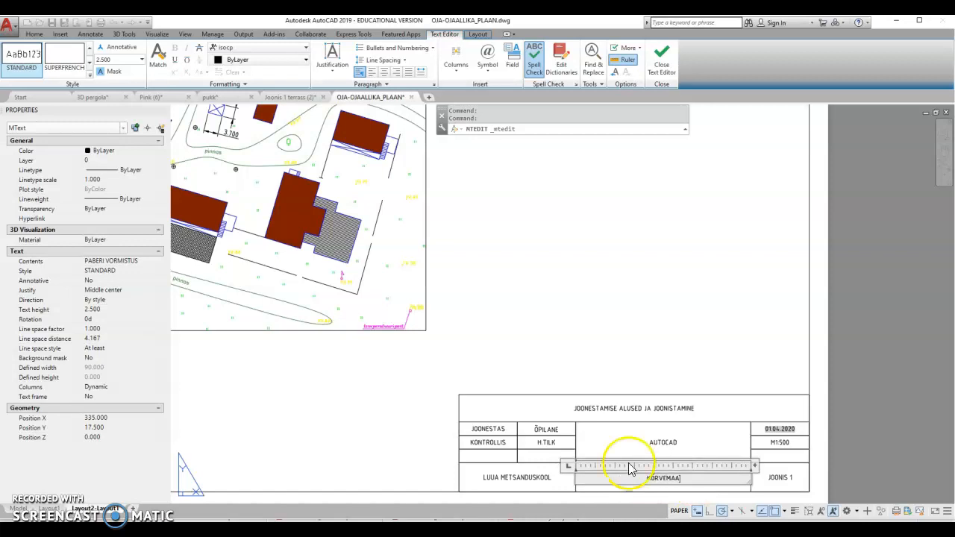
left_click(653, 368)
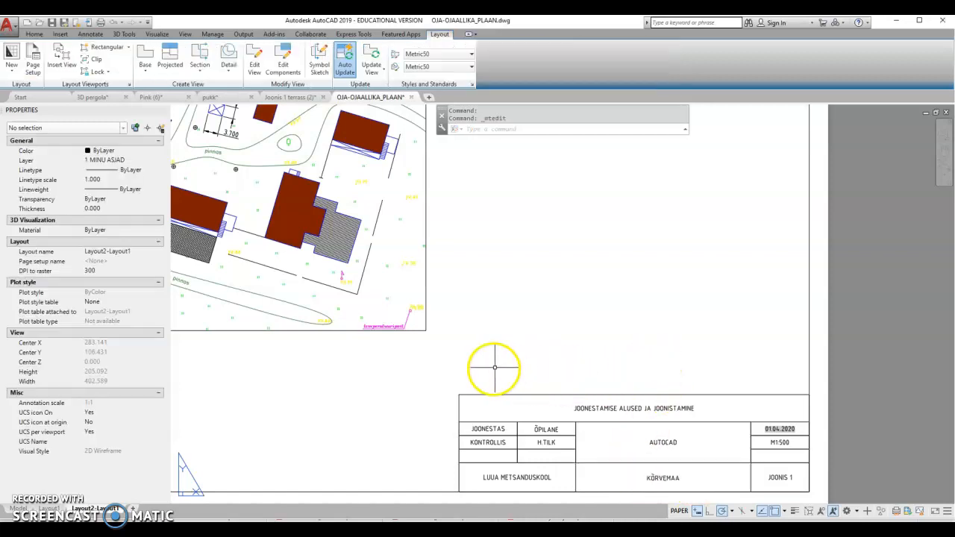
scroll(451, 363, "down", 2)
middle_click_drag(486, 358, 570, 440)
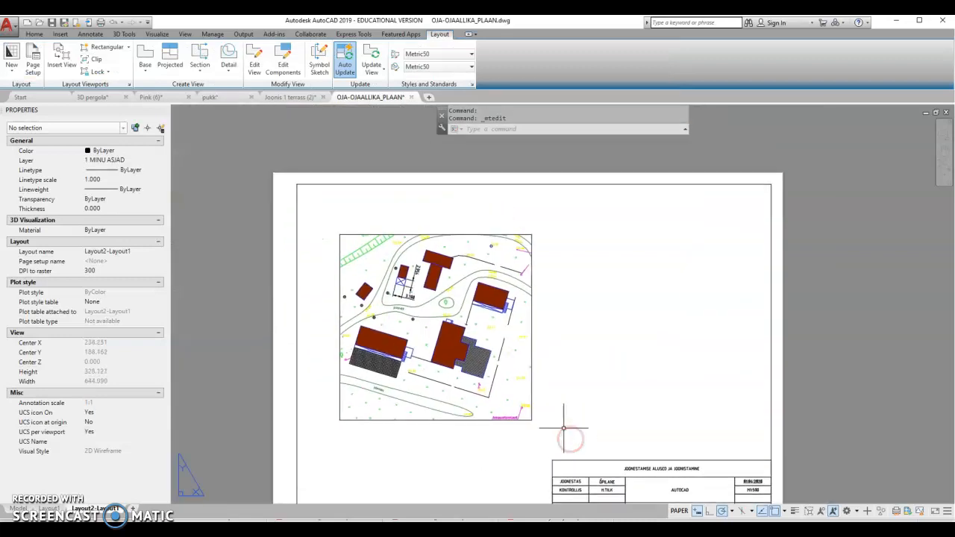
- Look through the drawing's layer list for layers that are switched off
left_click(35, 34)
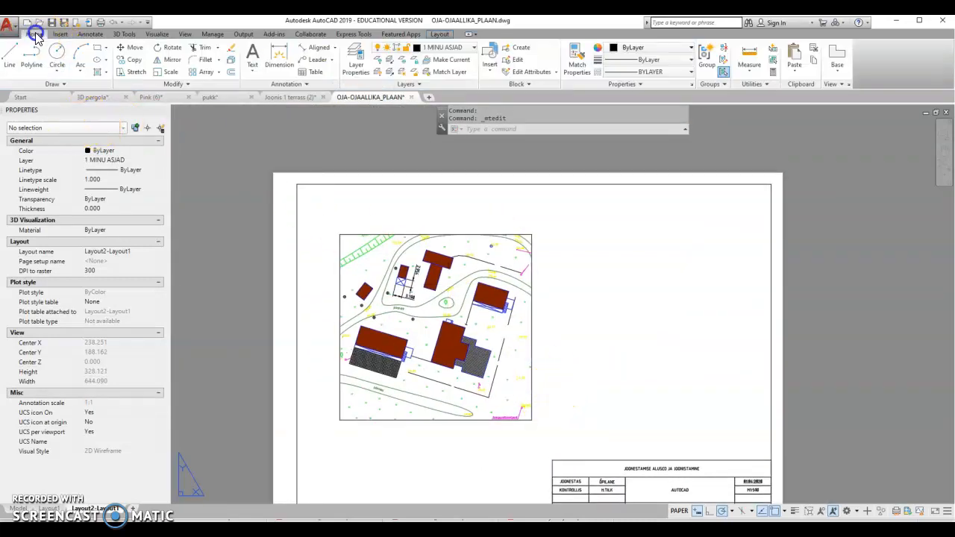
left_click(473, 48)
left_click_drag(479, 126, 499, 406)
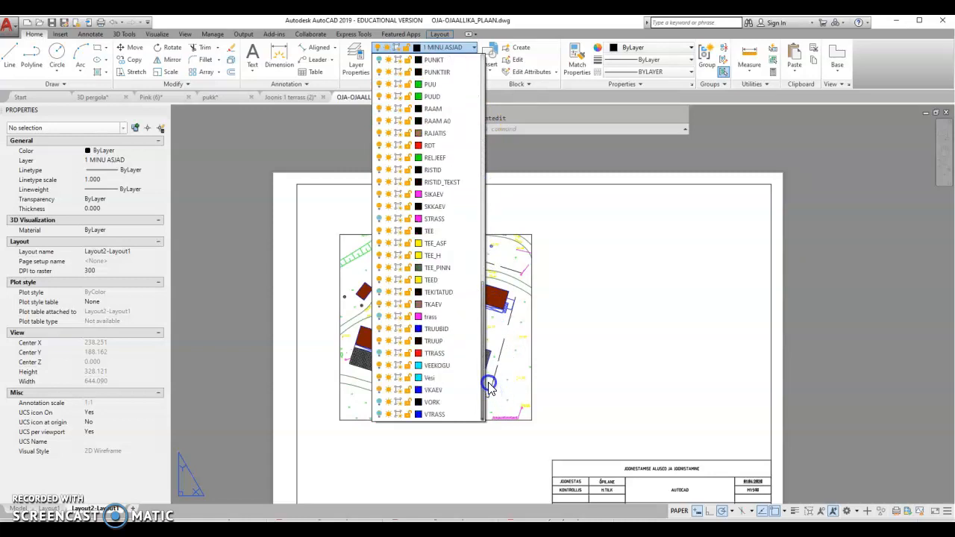
left_click_drag(483, 359, 482, 293)
left_click(574, 295)
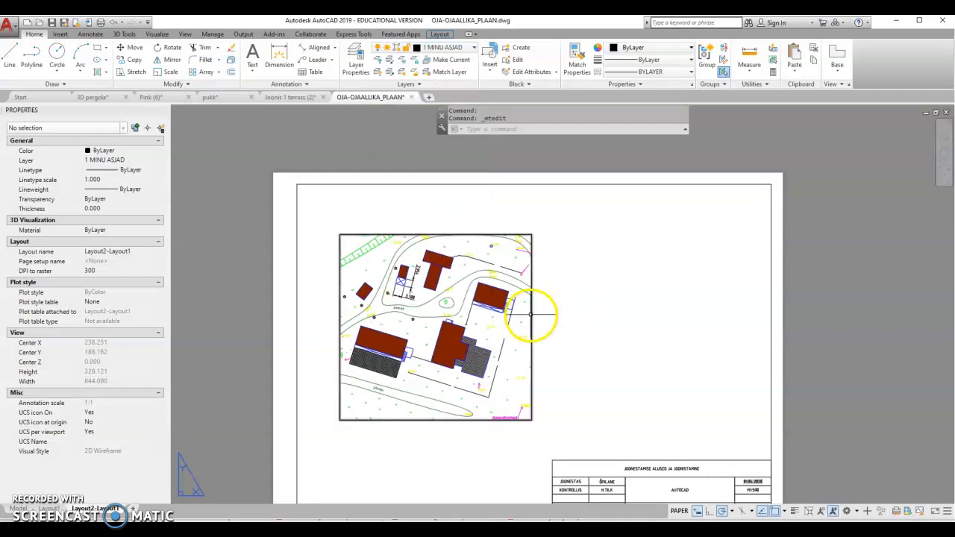
- Assign the site plan viewport's frame to the switched-off layer PIIR so that its border is hidden
left_click(530, 315)
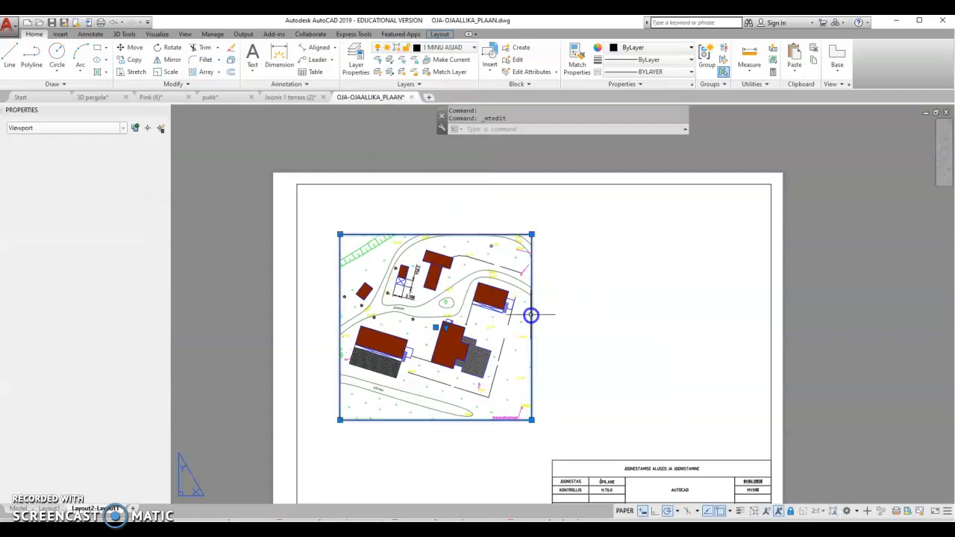
left_click(475, 48)
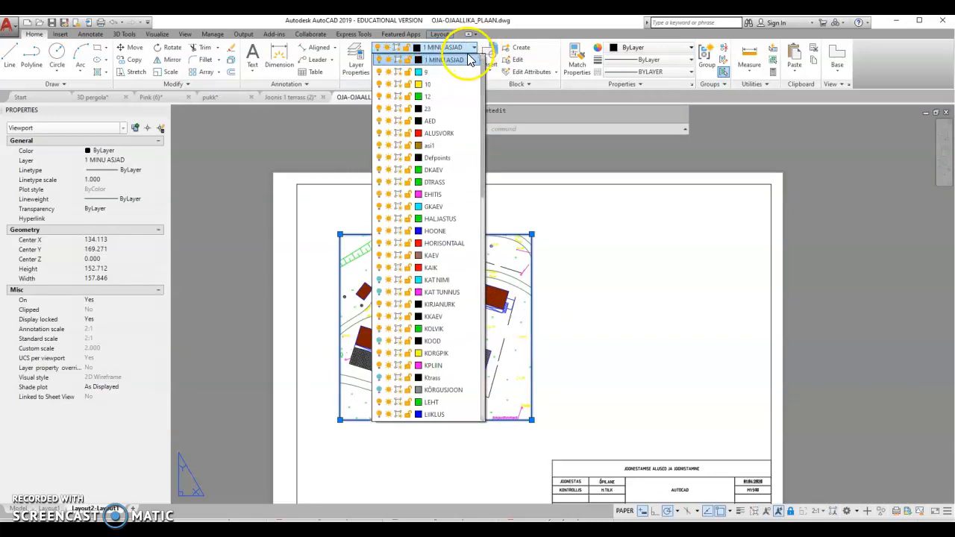
scroll(410, 250, "down", 4)
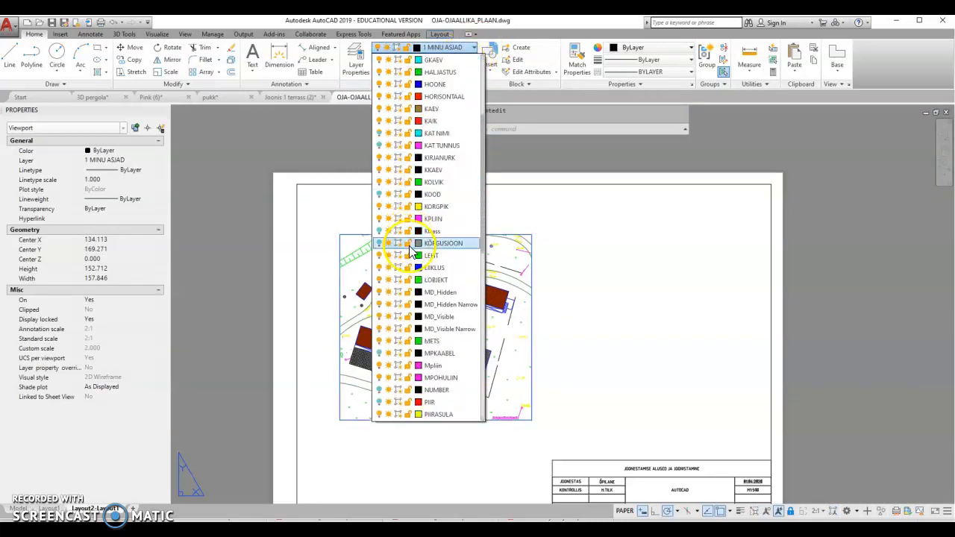
scroll(414, 257, "down", 6)
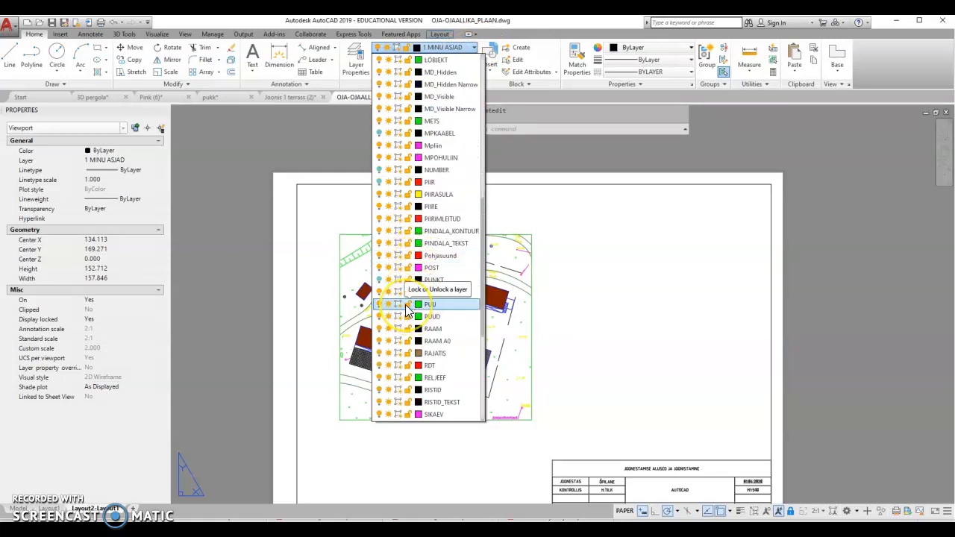
scroll(407, 321, "down", 5)
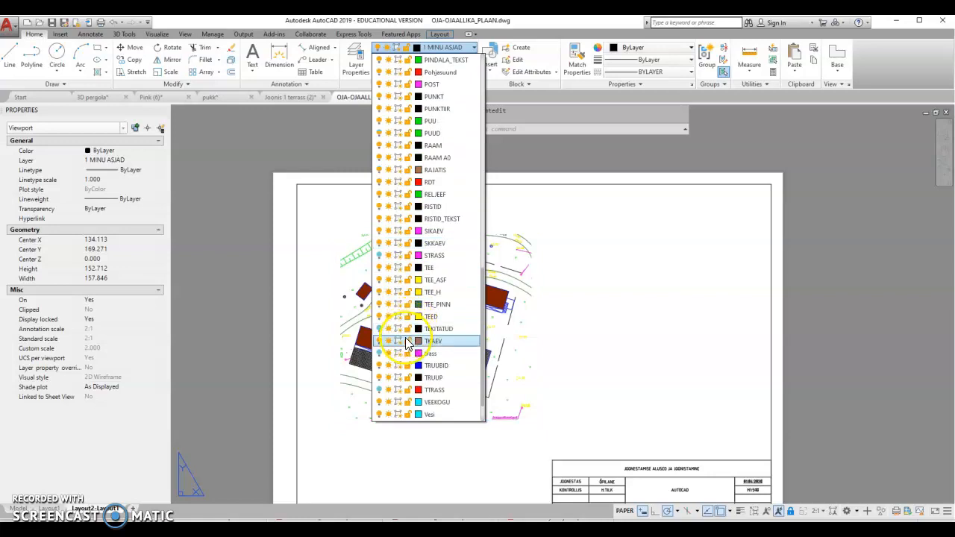
scroll(408, 343, "down", 1)
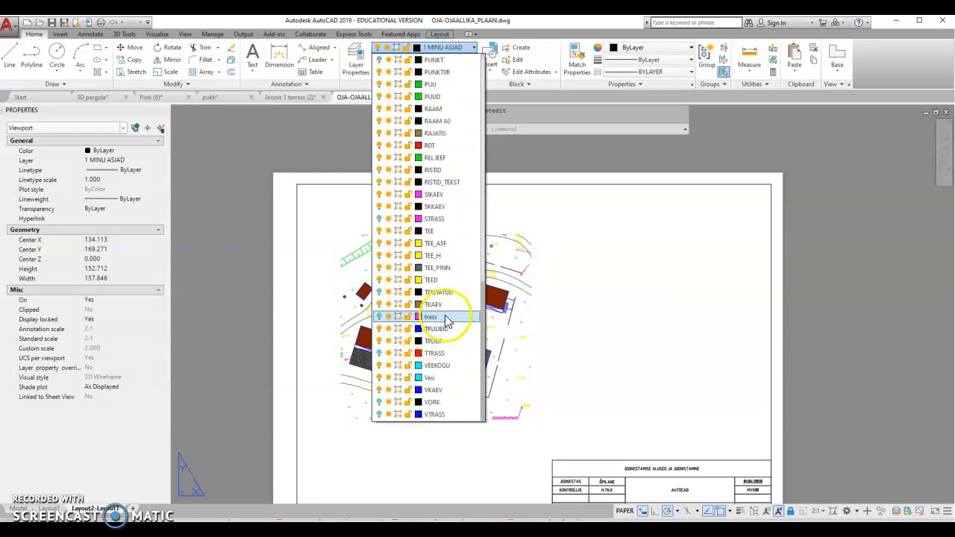
scroll(427, 252, "up", 6)
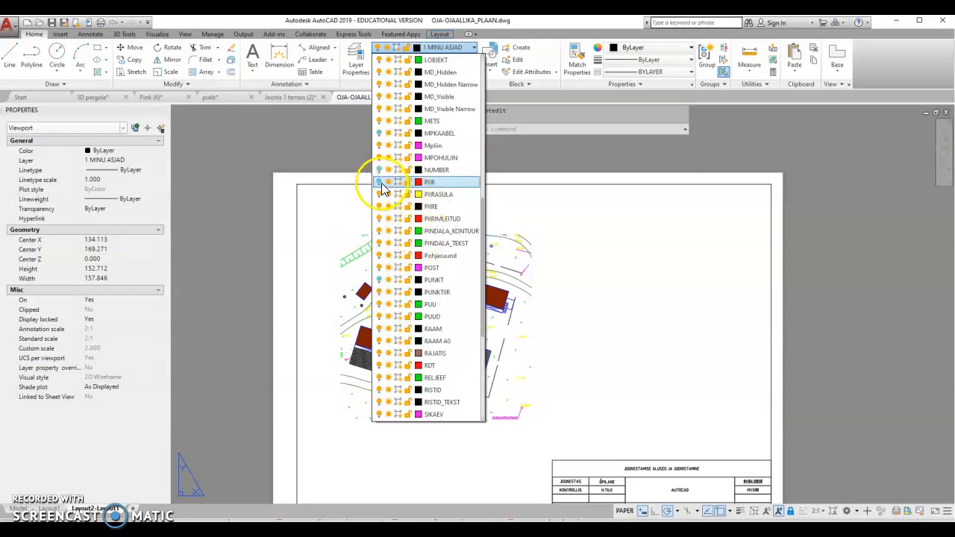
left_click(438, 185)
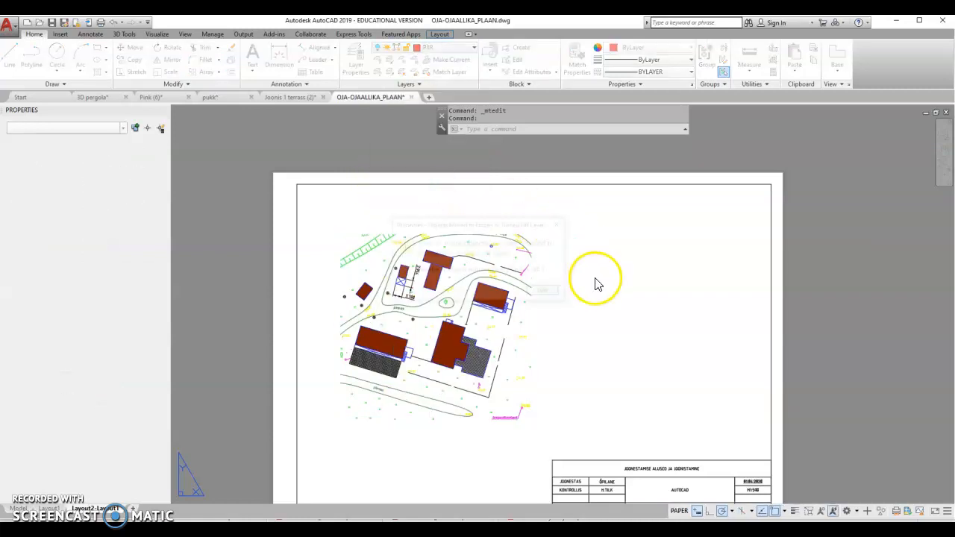
left_click(549, 293)
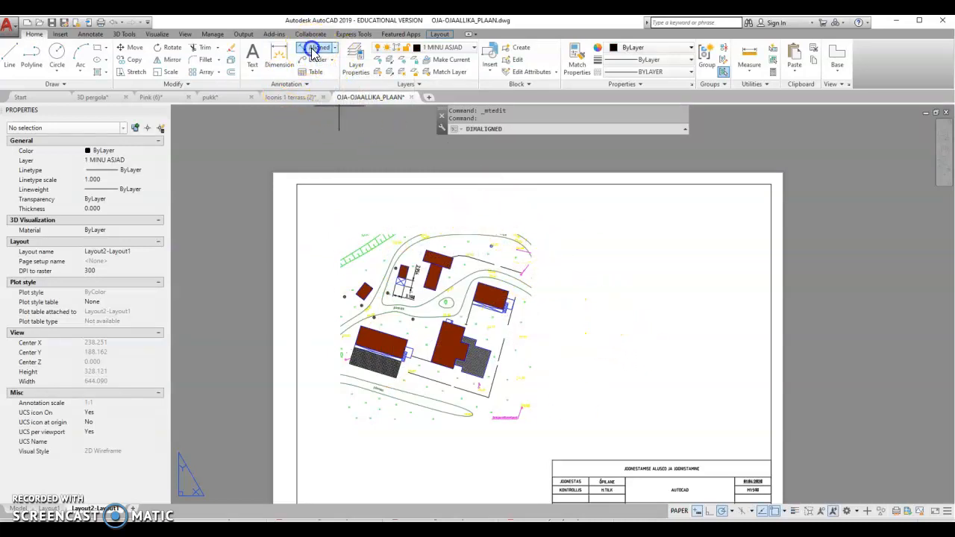
- Add an aligned dimension along the long lower edge of the herringbone-hatched area, placing it just below that edge
scroll(336, 374, "up", 5)
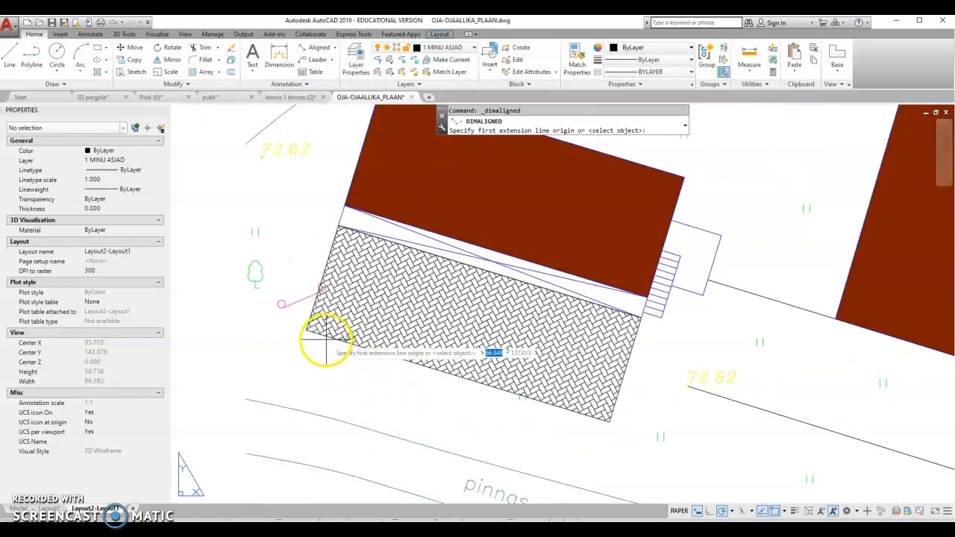
left_click(306, 330)
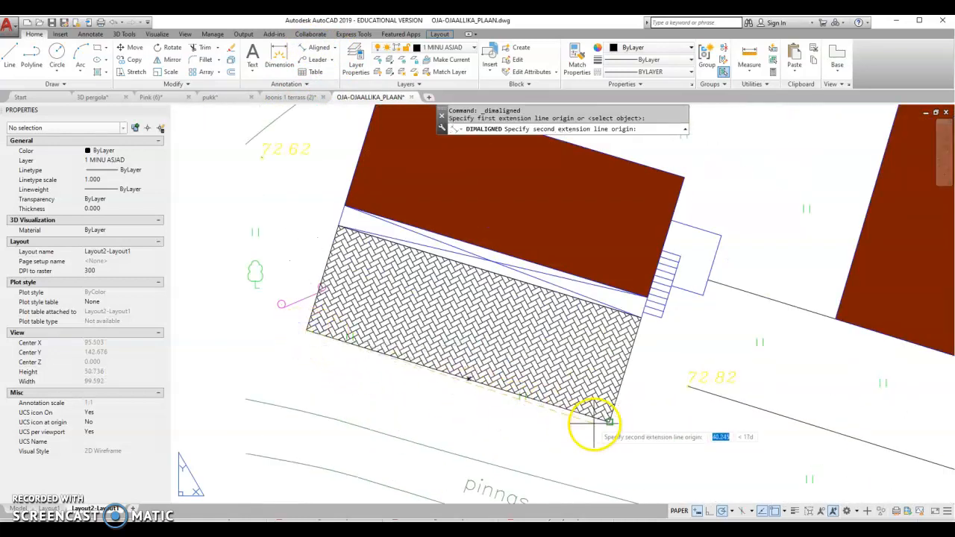
left_click(608, 422)
left_click(472, 436)
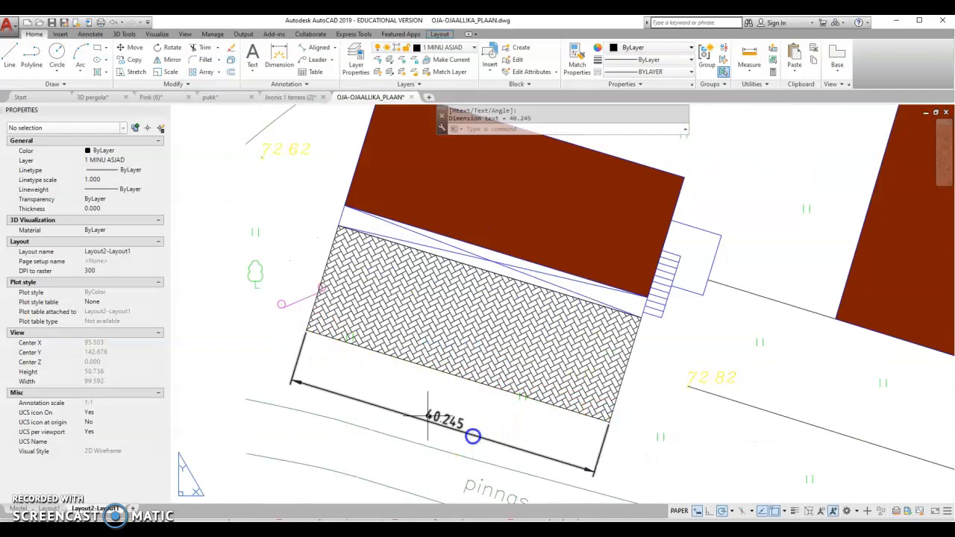
- Add an aligned dimension along the short left edge of the herringbone-hatched area, placing it outside to the left
scroll(380, 377, "down", 2)
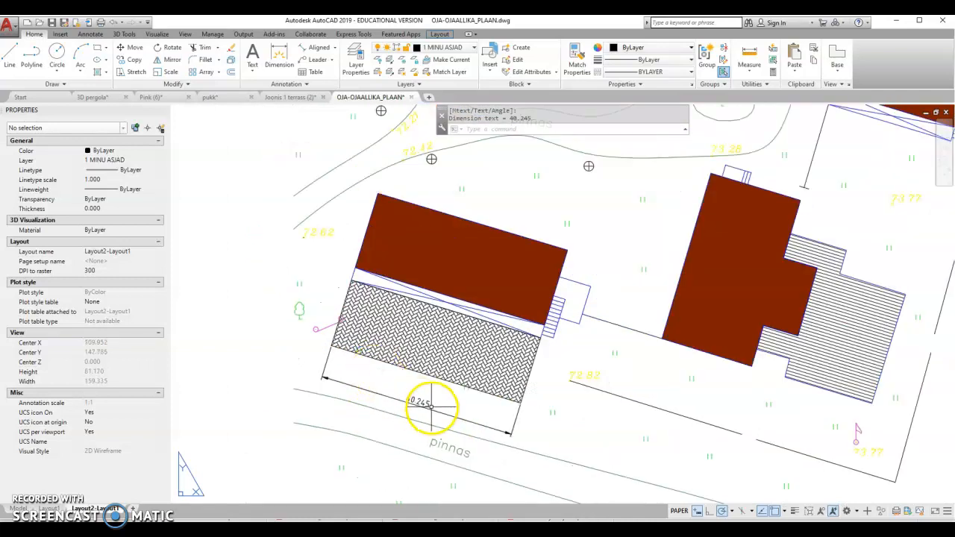
right_click(277, 316)
left_click(295, 321)
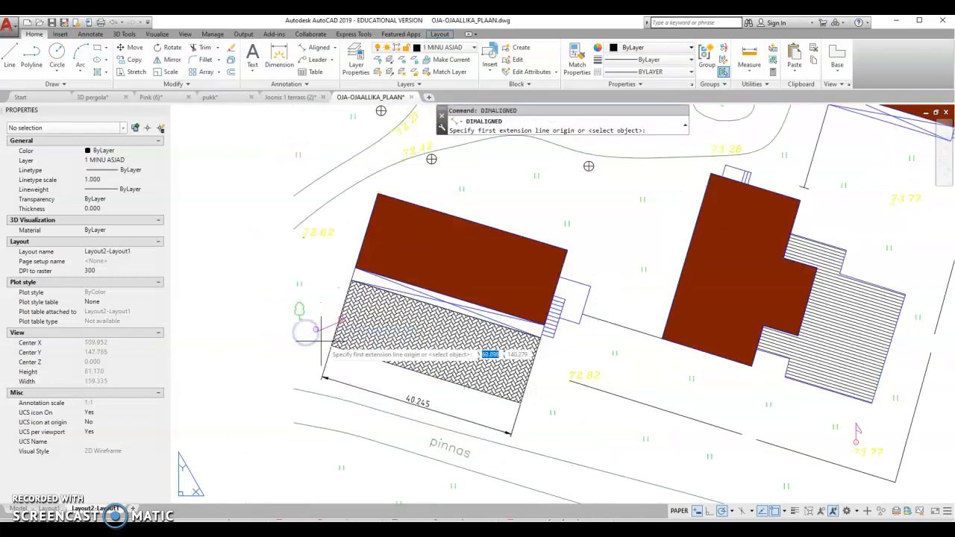
left_click(351, 281)
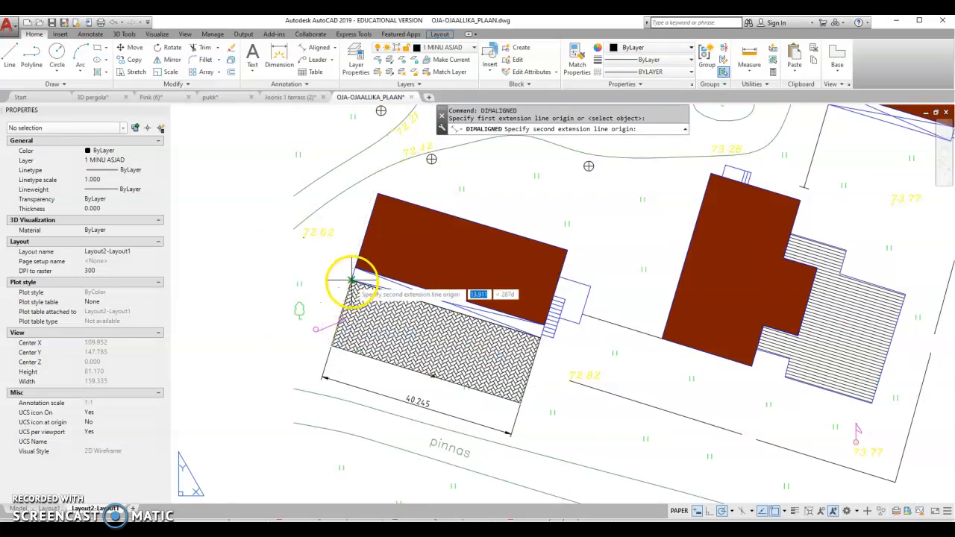
left_click(351, 281)
left_click(319, 278)
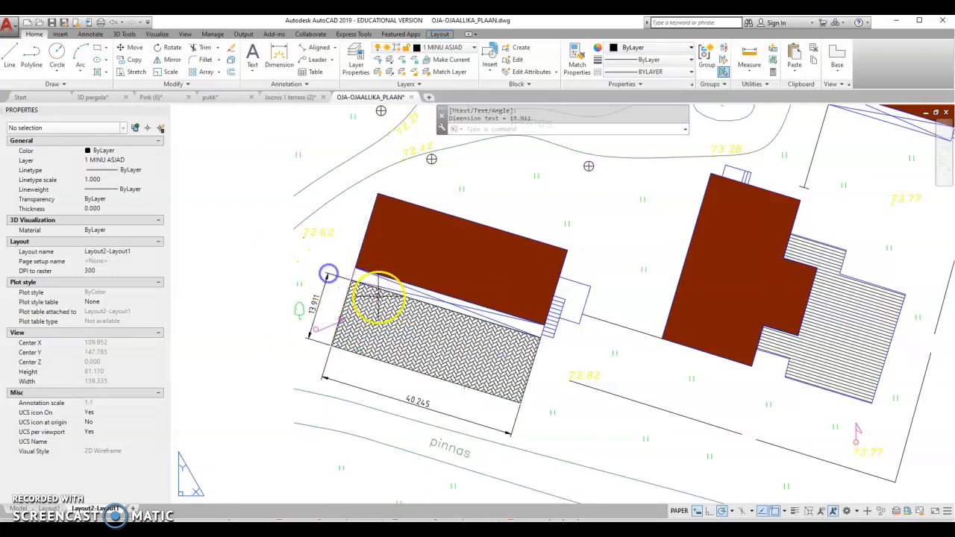
- Add an aligned dimension along the lower edge of the line-hatched terrace beside the middle building, placing it below that edge
scroll(379, 297, "down", 5)
right_click(635, 335)
left_click(661, 341)
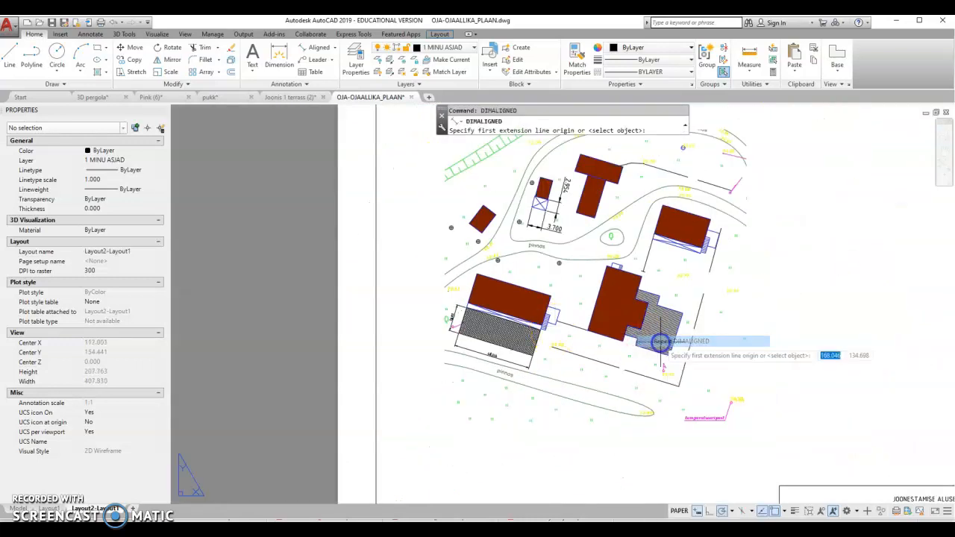
scroll(660, 341, "up", 4)
left_click(617, 352)
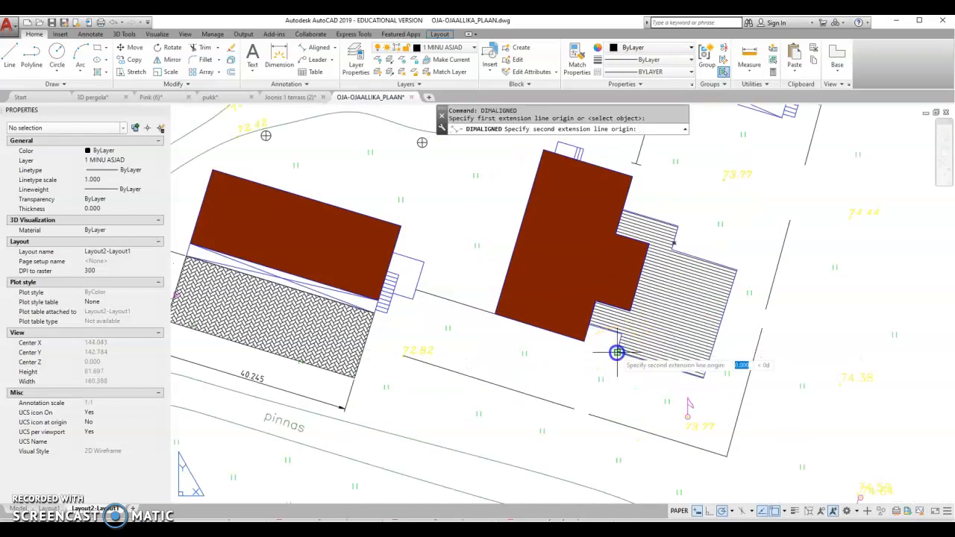
left_click(704, 379)
left_click(695, 384)
- Add an aligned dimension along the long right edge of the line-hatched terrace, placing it outside to the right
right_click(682, 236)
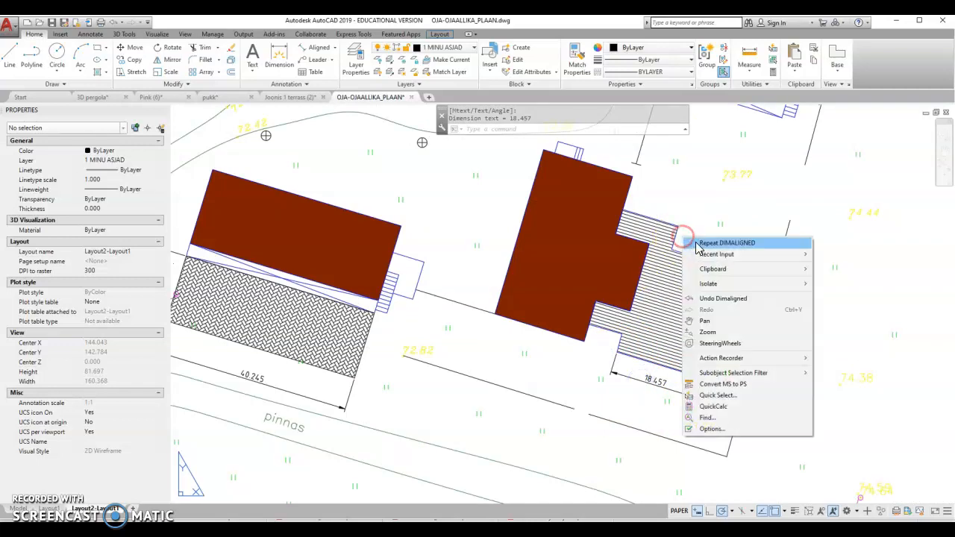
left_click(698, 241)
left_click(735, 269)
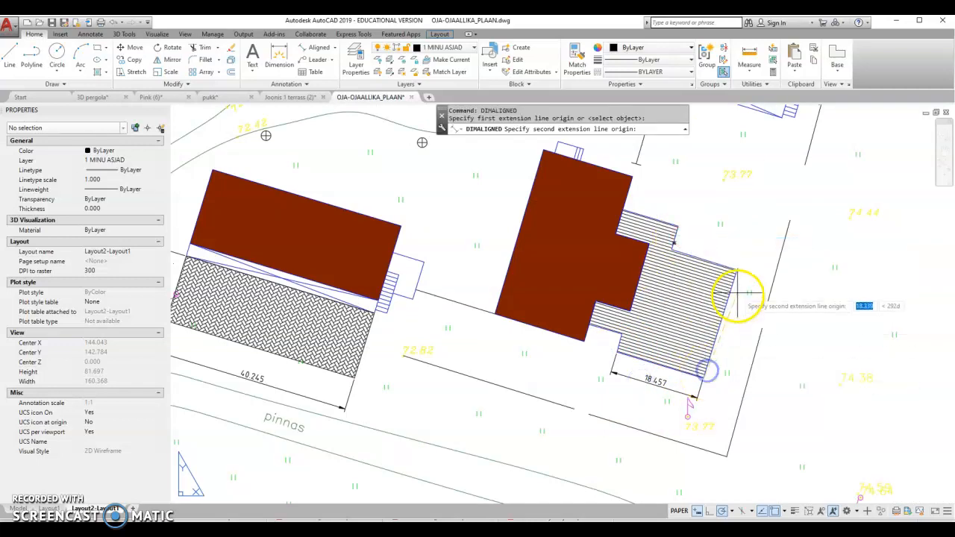
left_click(737, 269)
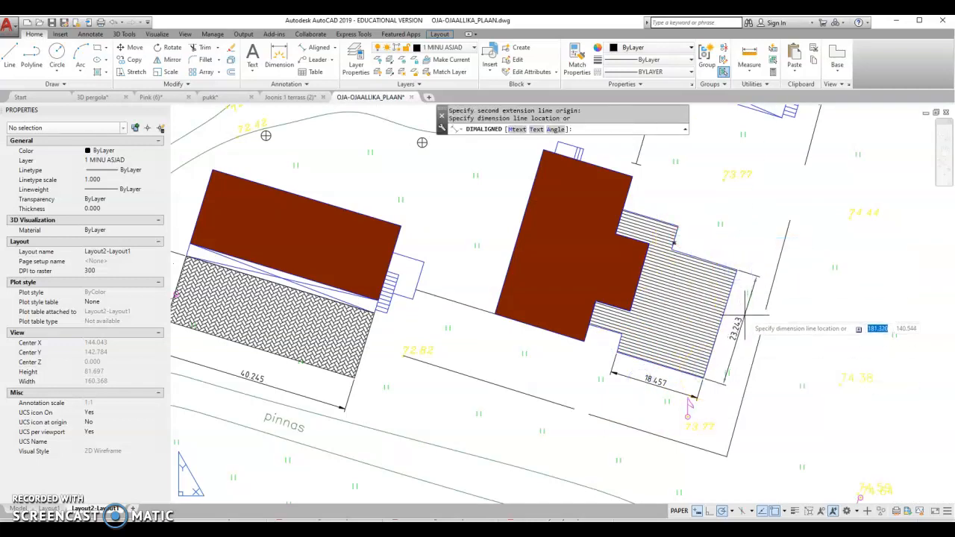
left_click(686, 227)
- Add an aligned dimension along the line-hatched terrace's short top edge next to the building wall, placing it above that edge
right_click(687, 230)
left_click(698, 237)
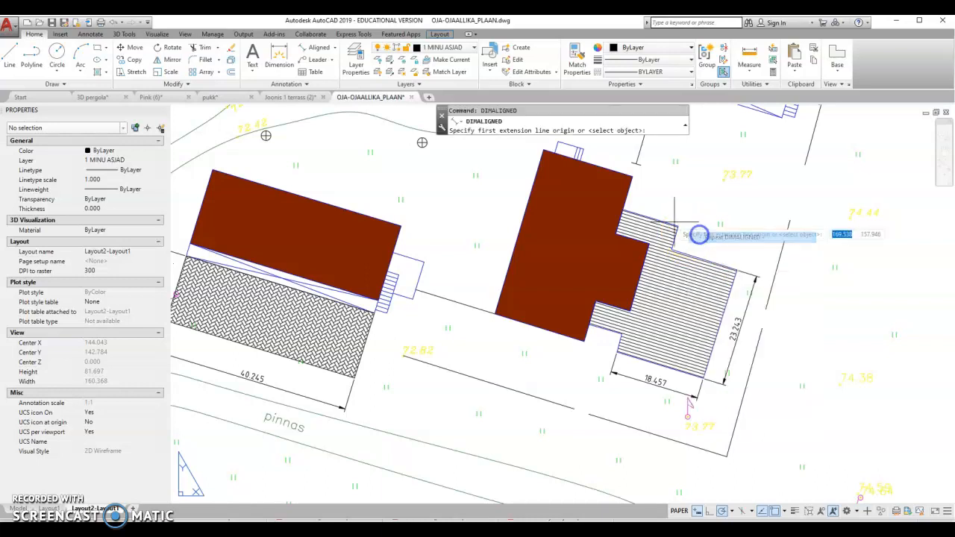
left_click(624, 209)
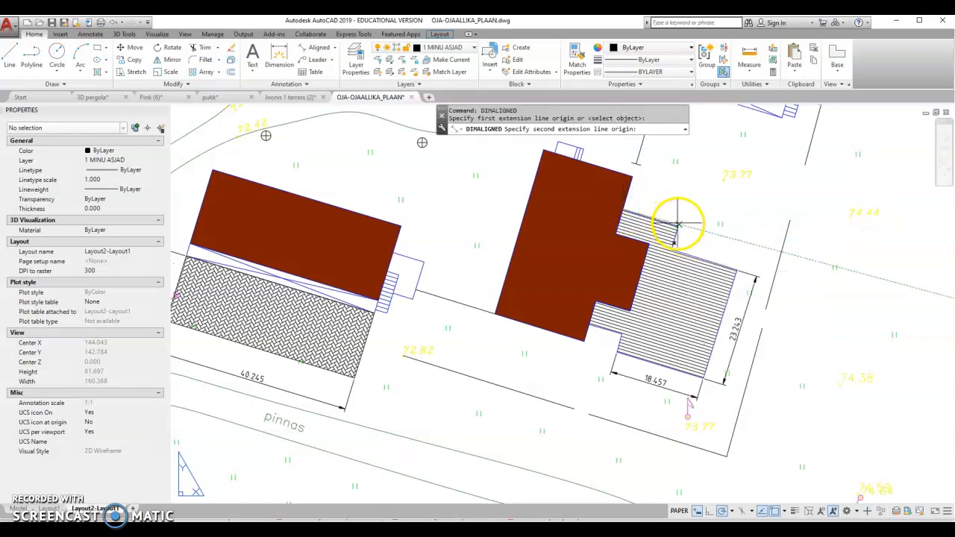
left_click(676, 223)
left_click(664, 203)
- Add a separate aligned dimension along the terrace's stepped-back upper edge, from the inner corner to the outer right corner
right_click(711, 221)
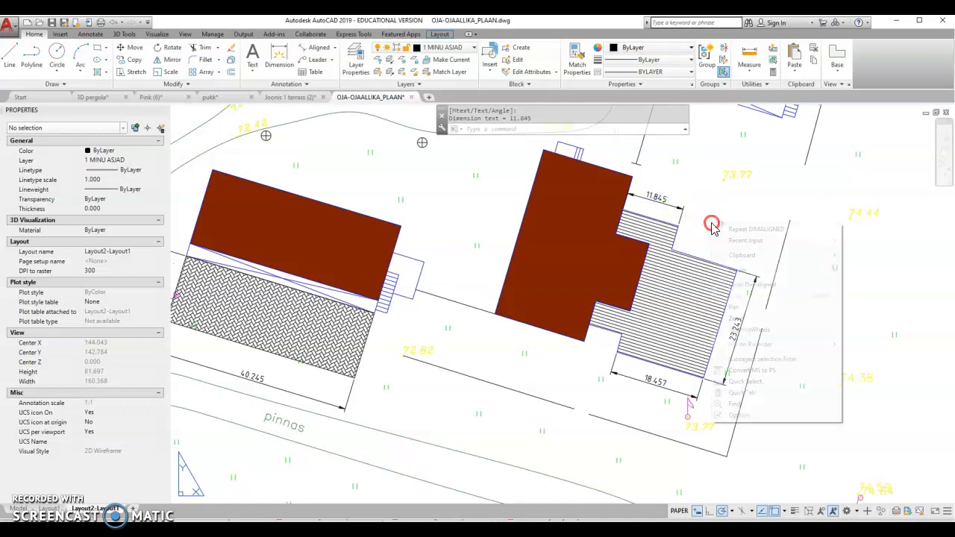
left_click(735, 231)
left_click(674, 249)
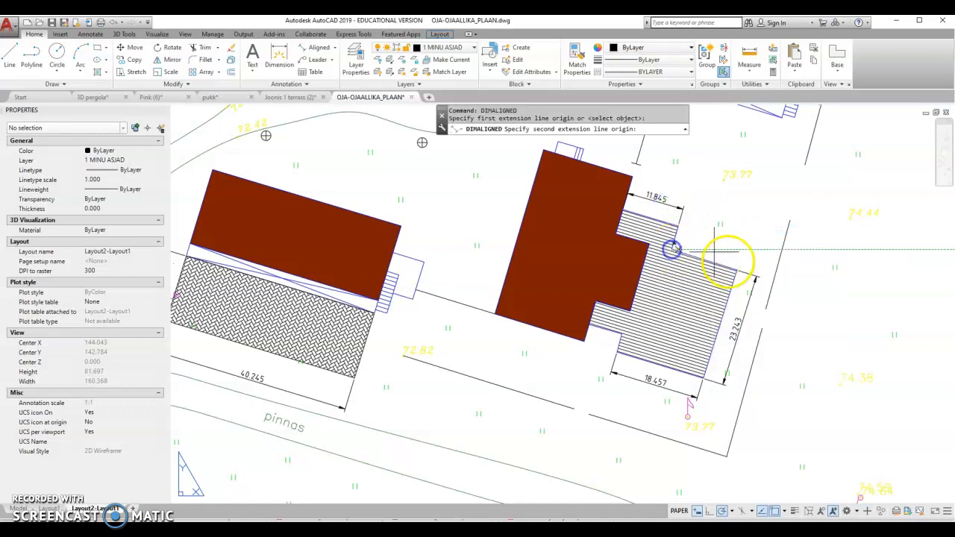
left_click(736, 271)
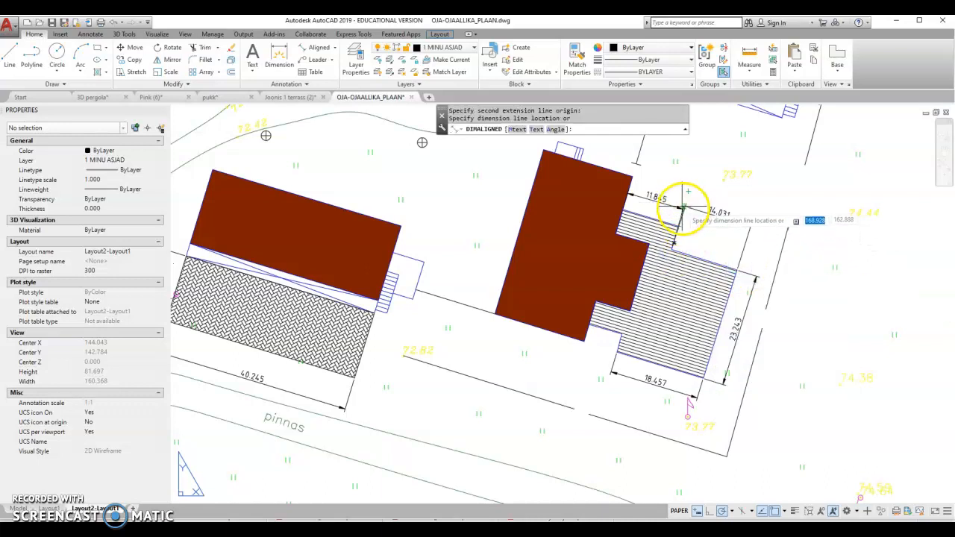
left_click(707, 240)
- Delete the separate dimension above the terrace's stepped-back upper edge
scroll(691, 225, "down", 2)
middle_click_drag(696, 211, 612, 273)
scroll(623, 305, "up", 1)
scroll(613, 306, "up", 3)
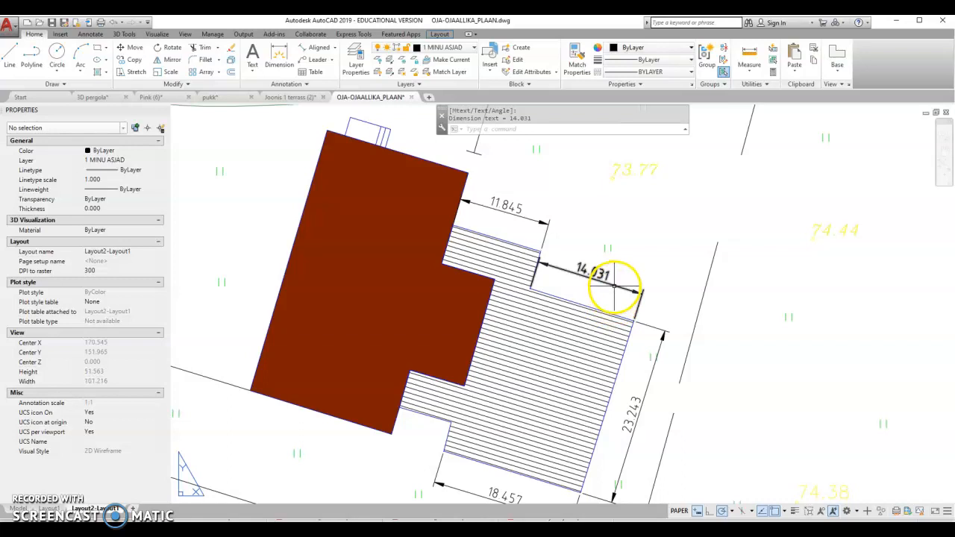
left_click(613, 285)
key("Delete")
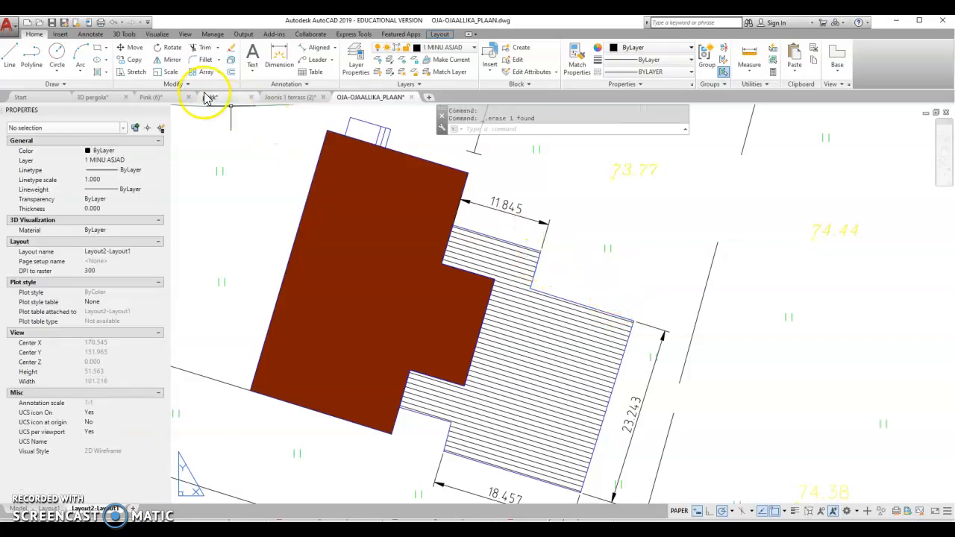
- Continue the terrace's short top edge dimension in line to the outer right corner with the Continue dimension command
left_click(91, 35)
left_click(270, 72)
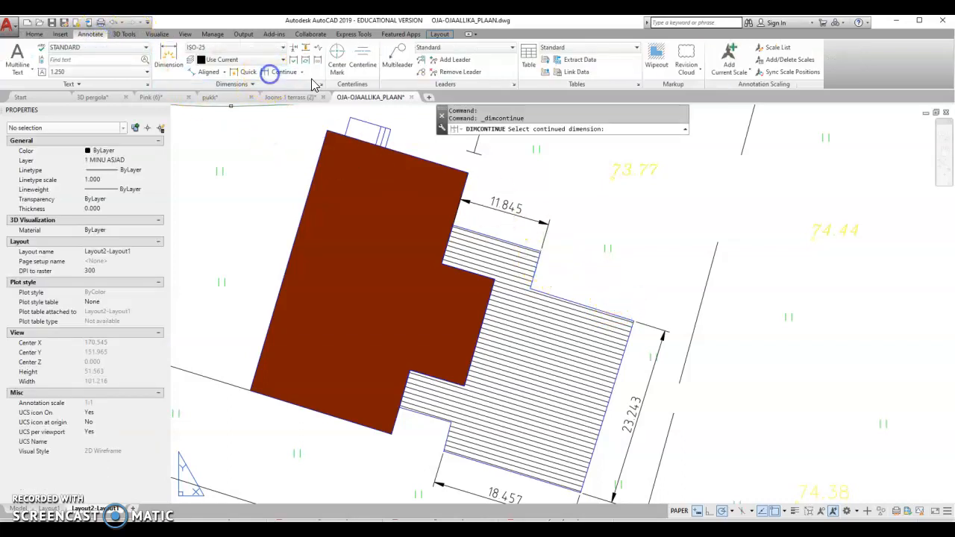
left_click(532, 217)
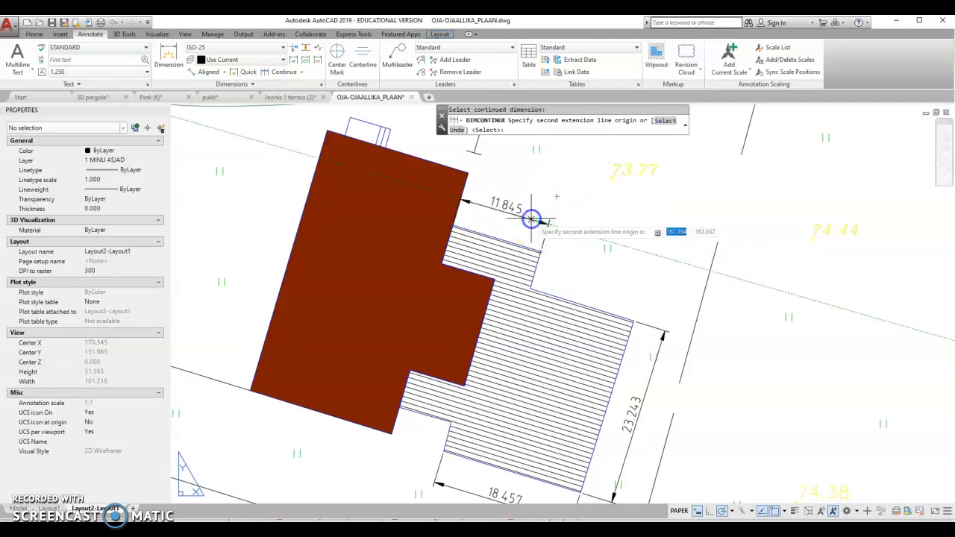
left_click(634, 321)
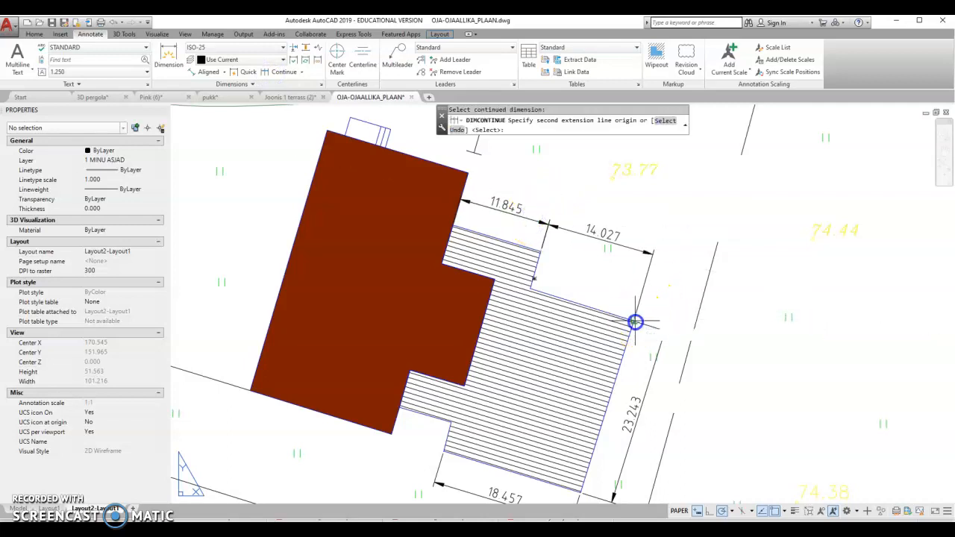
right_click(673, 190)
left_click(698, 198)
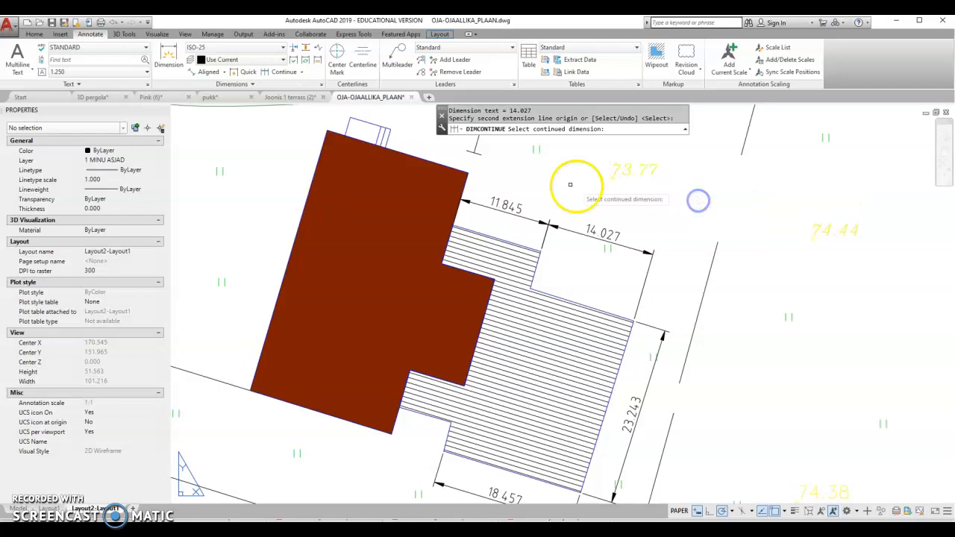
- Delete the two old model-space dimensions beside the small crossed pergola square, working inside the viewport, and return to paper space
scroll(536, 180, "down", 4)
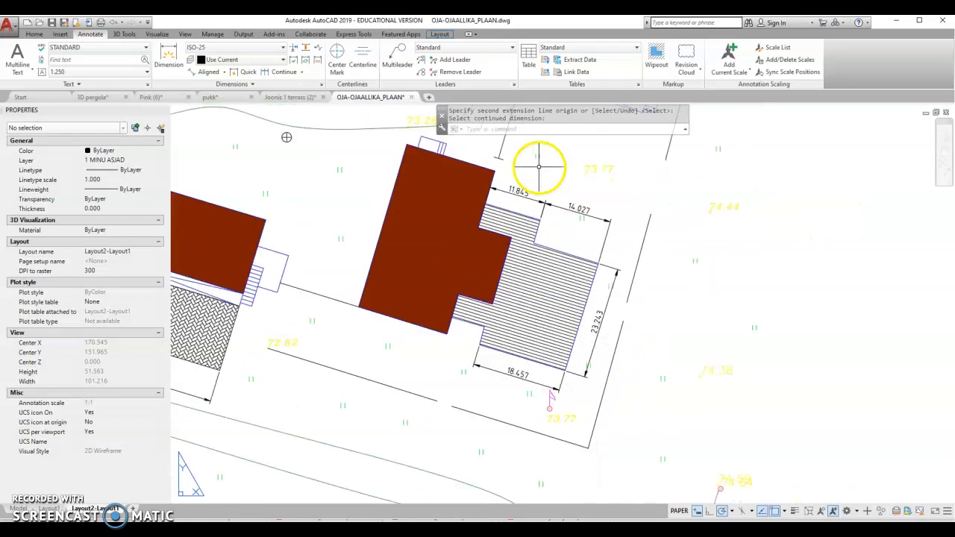
middle_click_drag(396, 141, 385, 231)
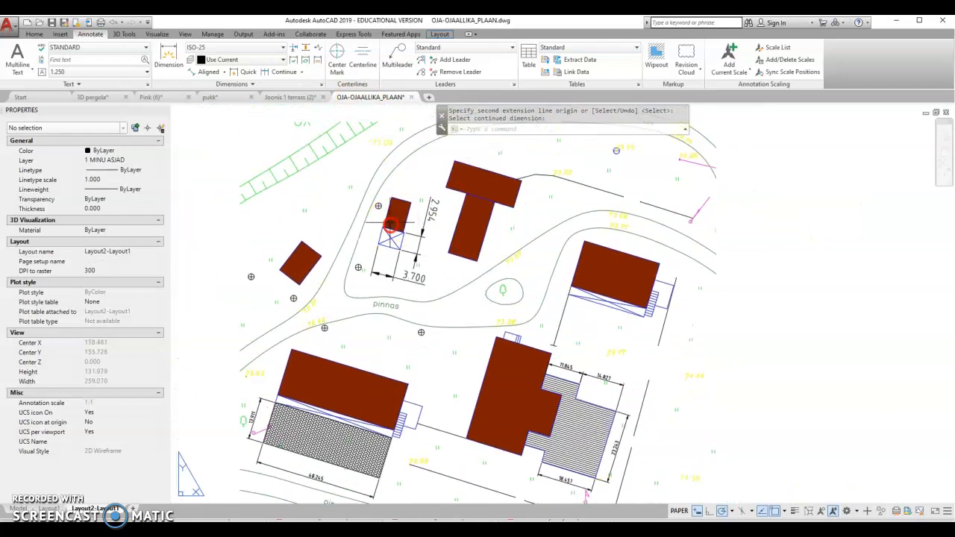
left_click(430, 231)
double_click(430, 231)
left_click(424, 230)
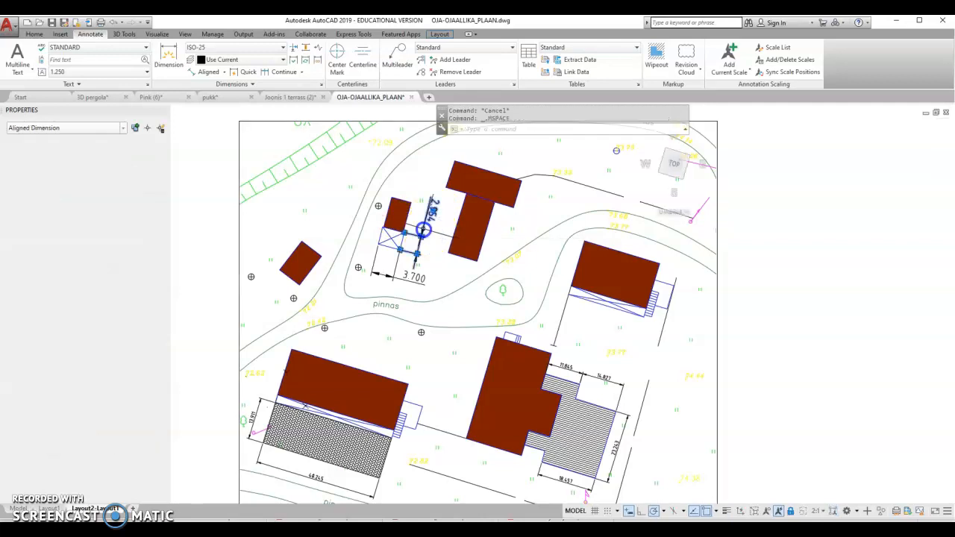
key("Delete")
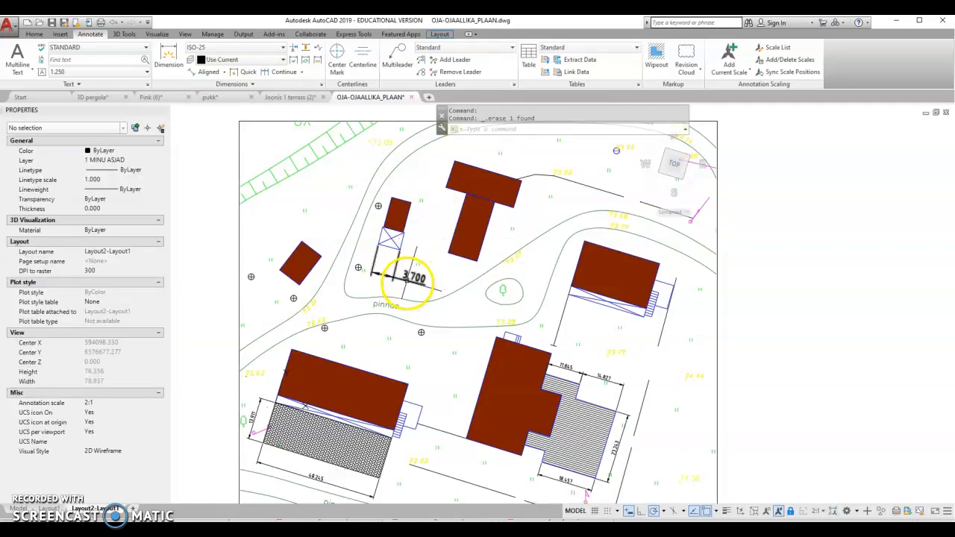
left_click(404, 278)
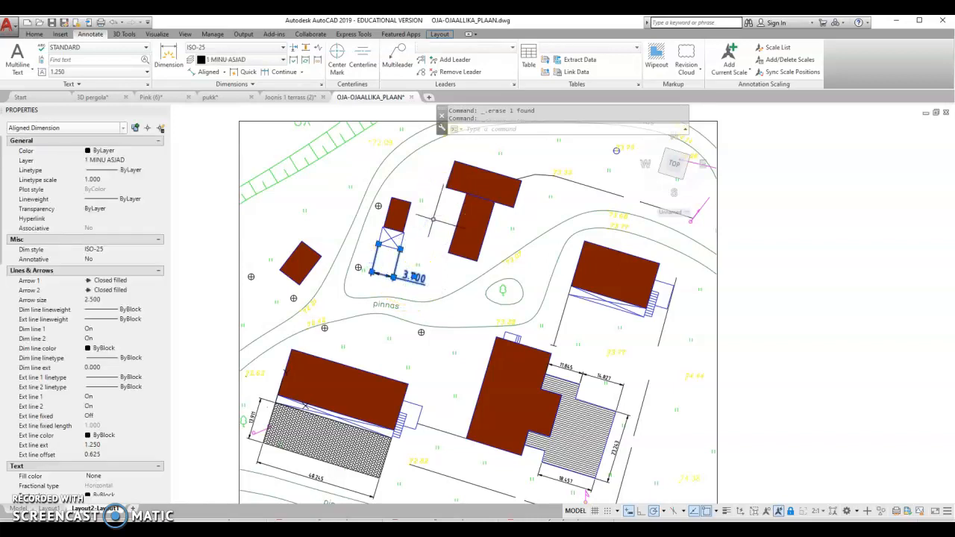
key("Delete")
double_click(768, 231)
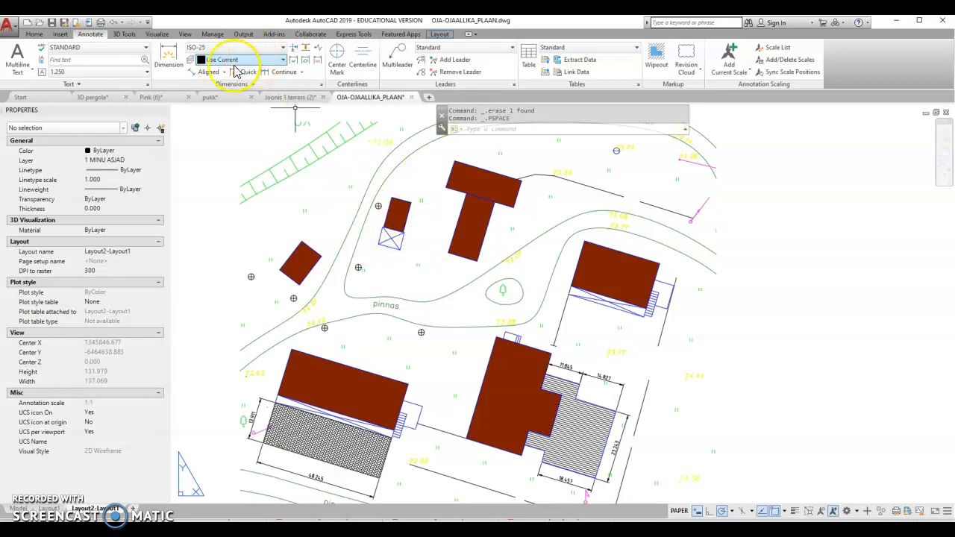
- Add an aligned dimension along the crossed pergola square's lower edge, placing it below the square
left_click(209, 71)
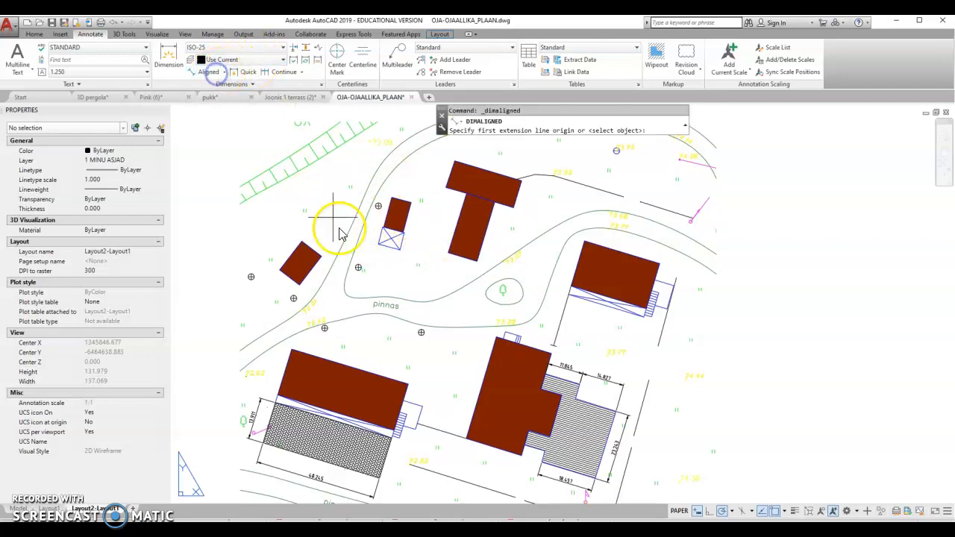
left_click(380, 241)
left_click(395, 251)
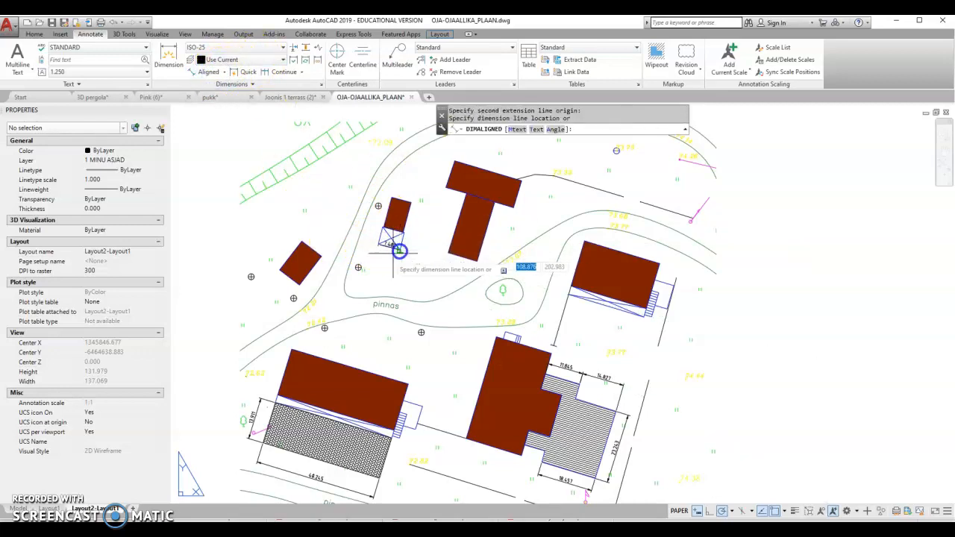
left_click(364, 239)
- Add an aligned dimension along the crossed pergola square's left edge, placing it outside the square
right_click(373, 240)
left_click(384, 246)
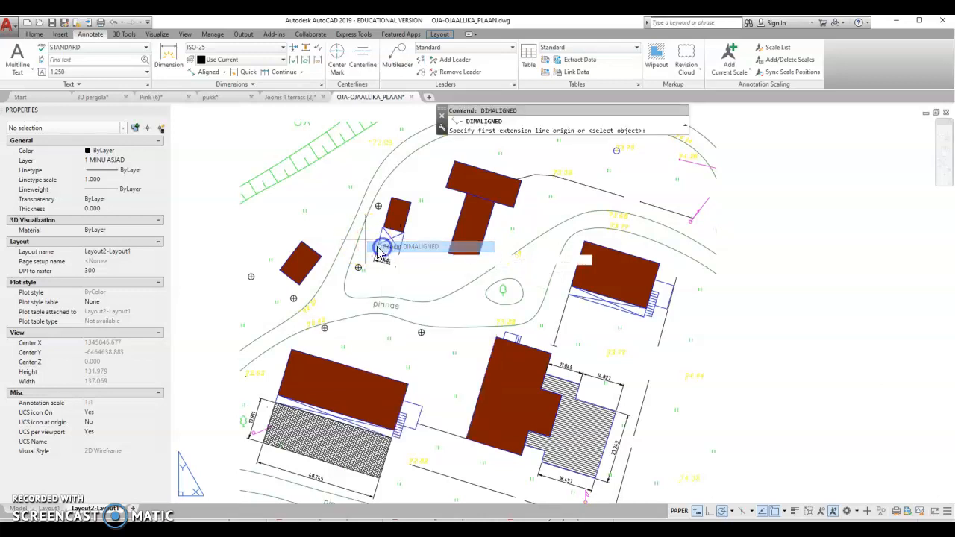
left_click(382, 229)
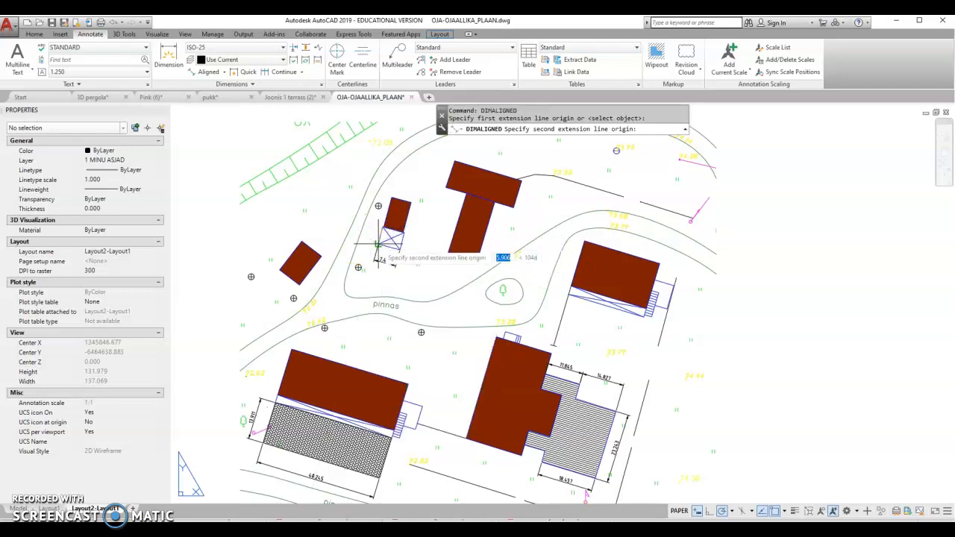
left_click(378, 245)
left_click(366, 233)
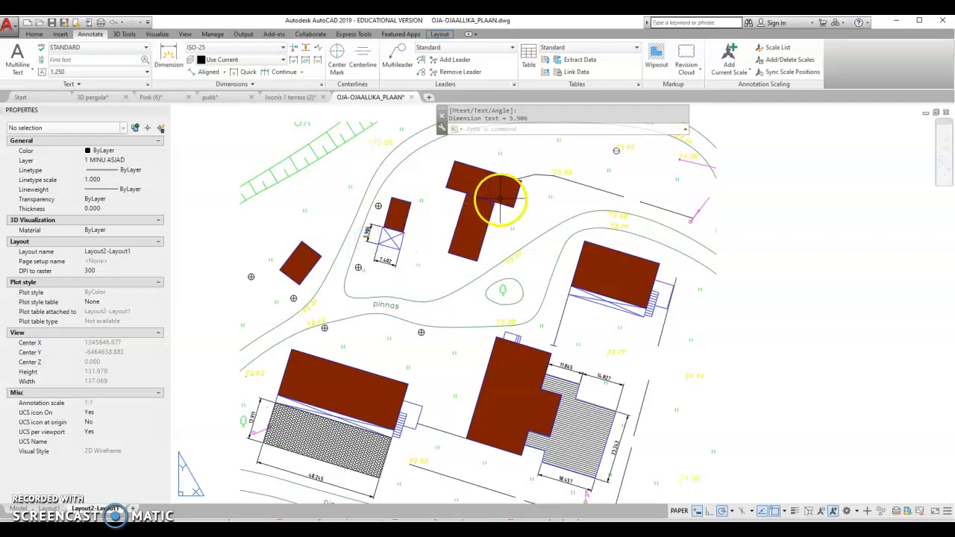
- Add a multileader from the line-hatched terrace to the blank area beside the plan, with the two-line text TERRASS / VT JOONIS J-1
left_click(397, 64)
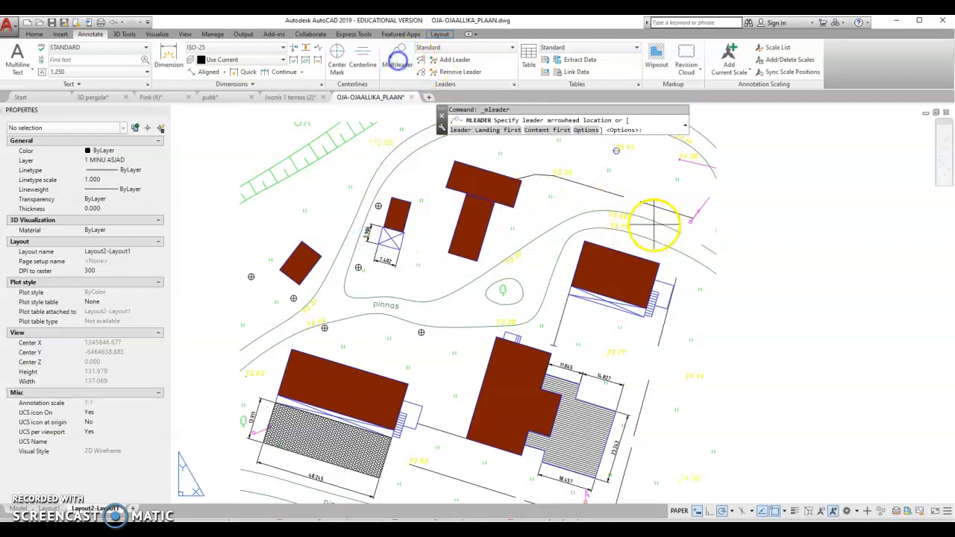
scroll(638, 308, "down", 2)
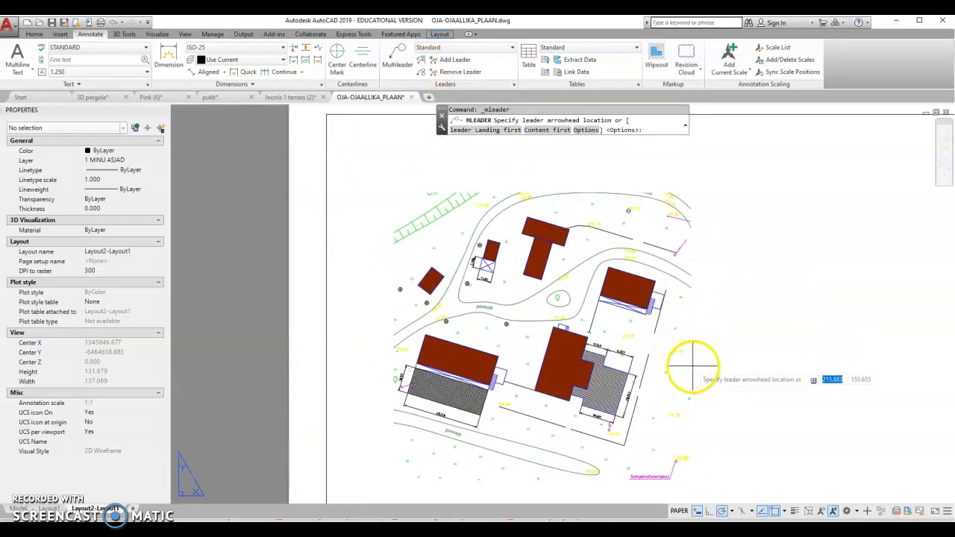
middle_click_drag(691, 368, 599, 328)
scroll(536, 360, "up", 2)
left_click(522, 343)
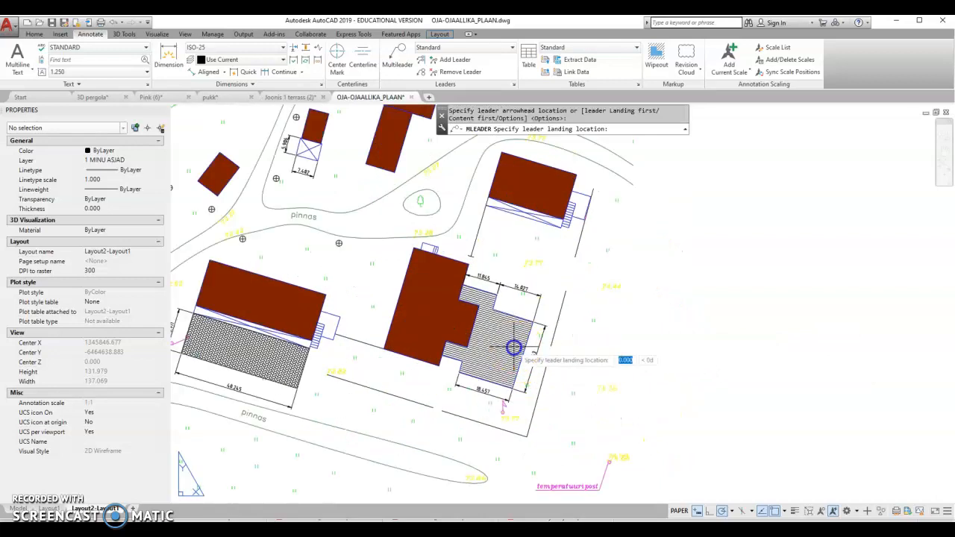
left_click(669, 268)
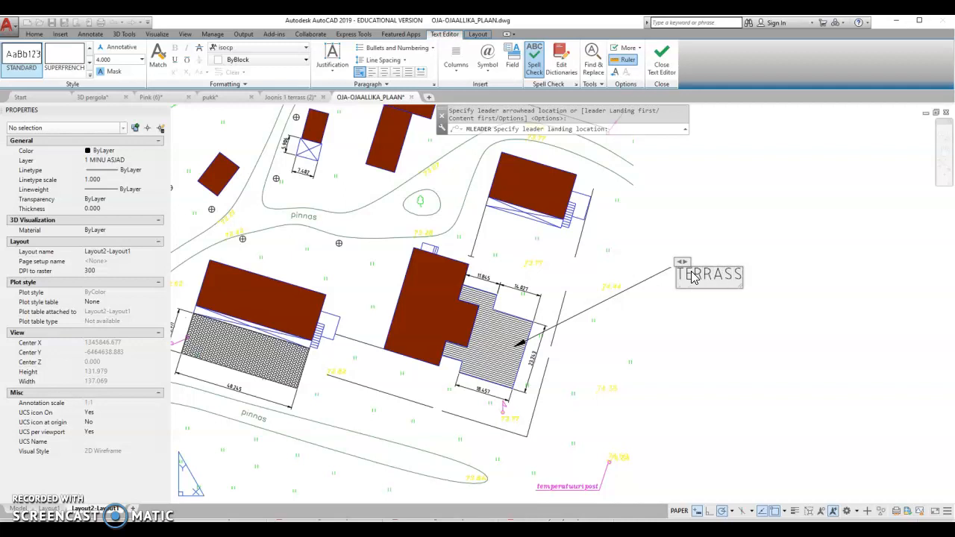
key("Return")
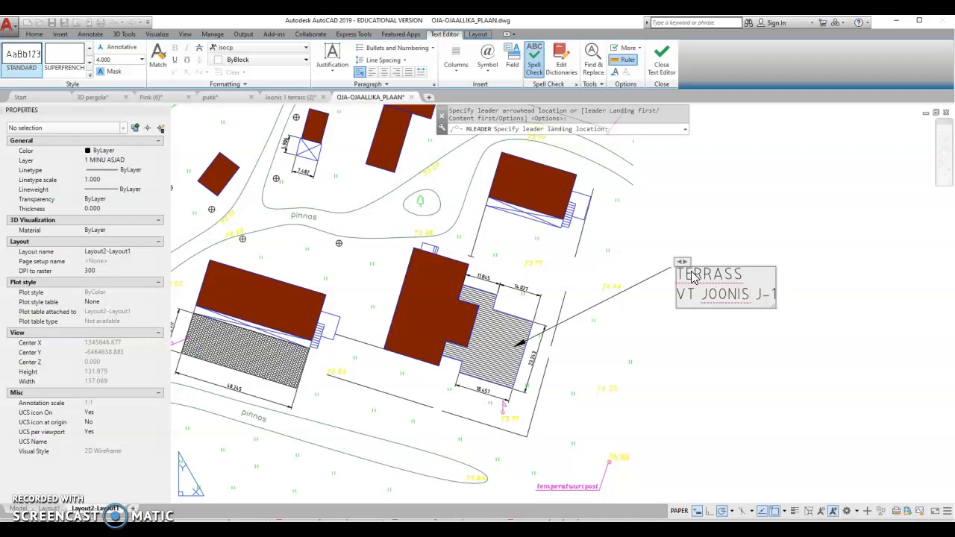
left_click(776, 338)
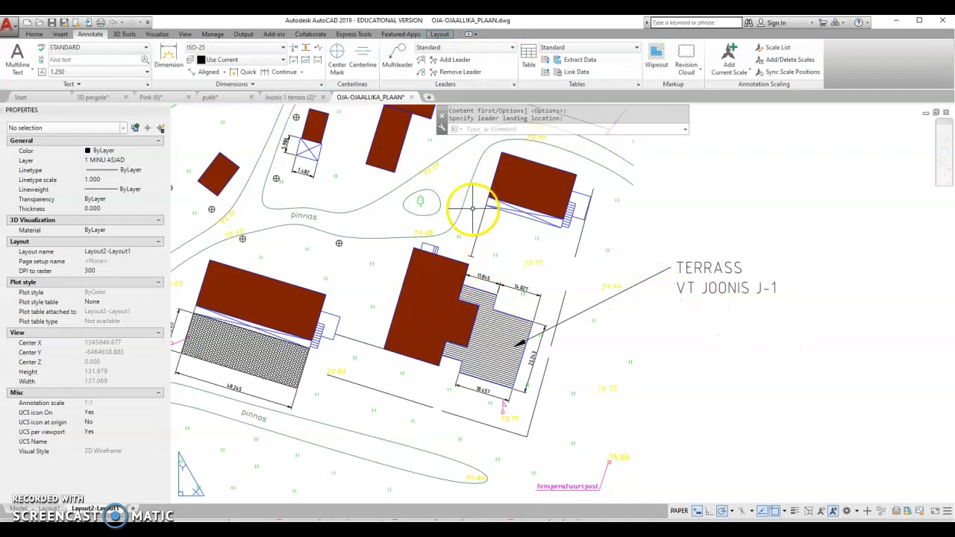
- Add a multileader from the paving-hatched area to the blank space below the plan, with the two-line text SILLUTIS / VT JOONIS J-2
left_click(402, 56)
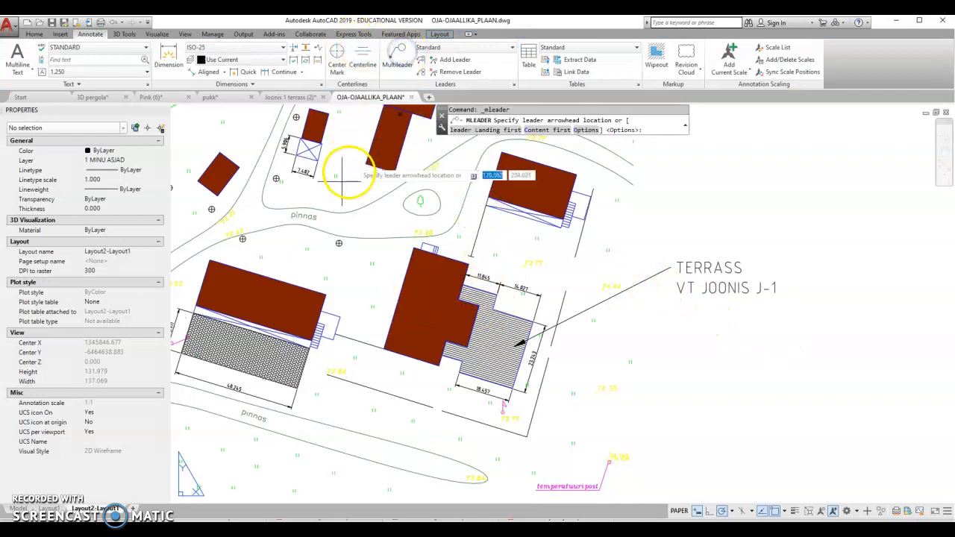
left_click(268, 360)
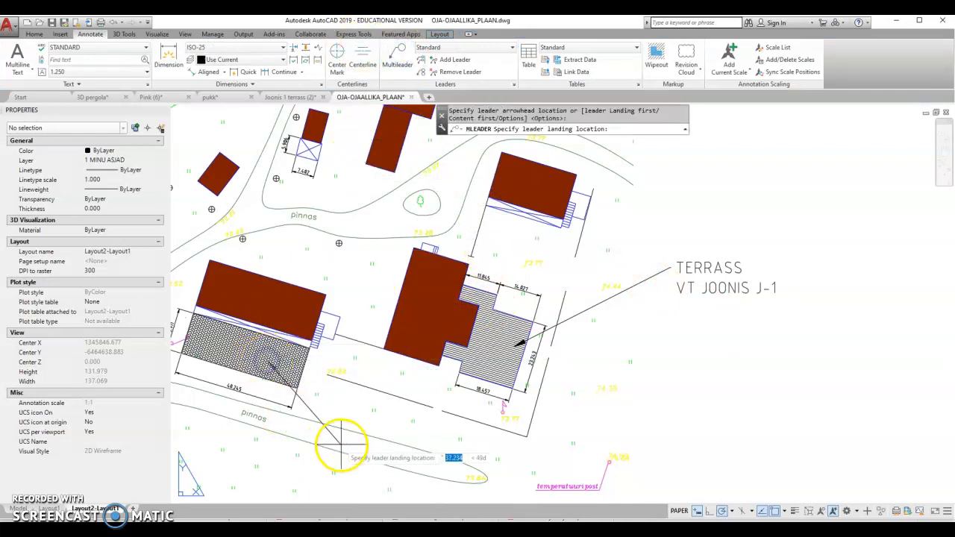
scroll(350, 445, "down", 4)
scroll(355, 438, "up", 3)
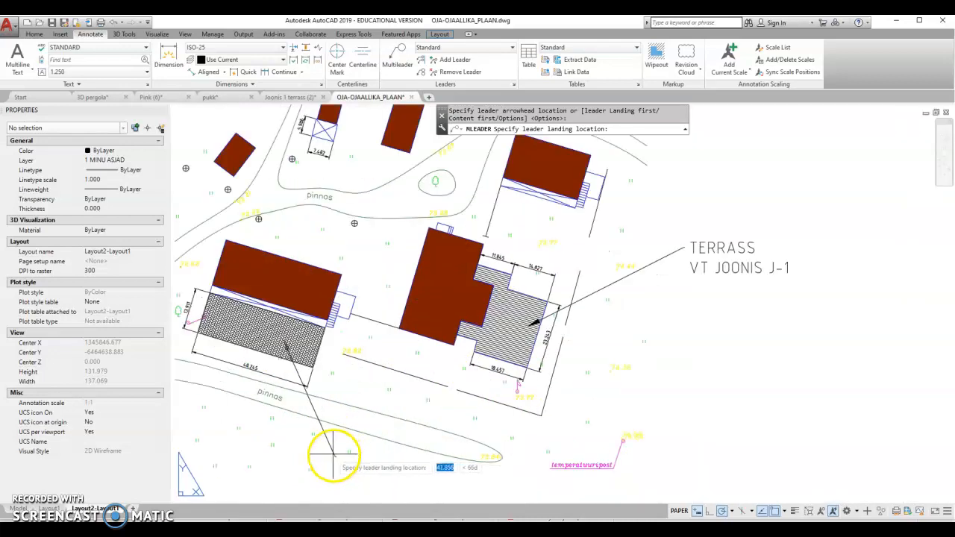
scroll(330, 507, "down", 3)
left_click(330, 490)
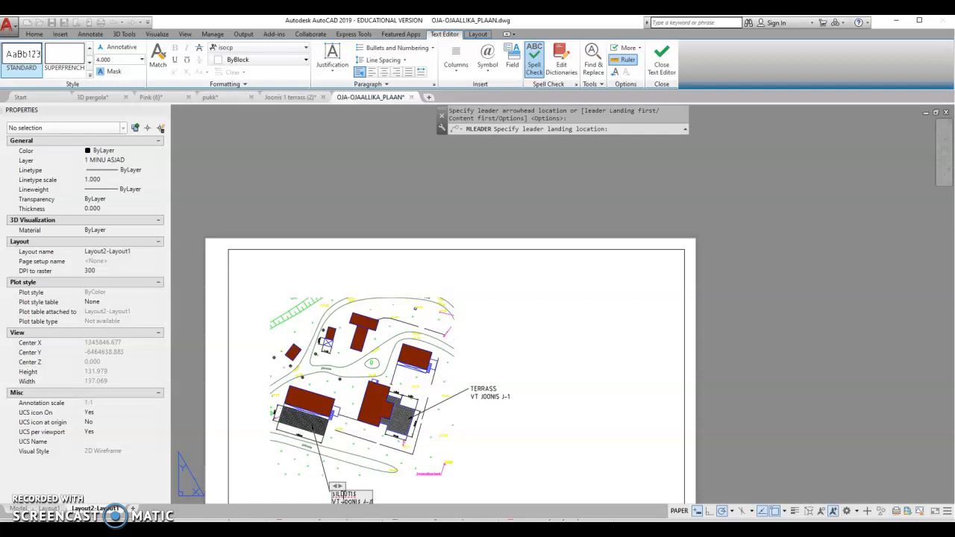
left_click(550, 409)
left_click(326, 371)
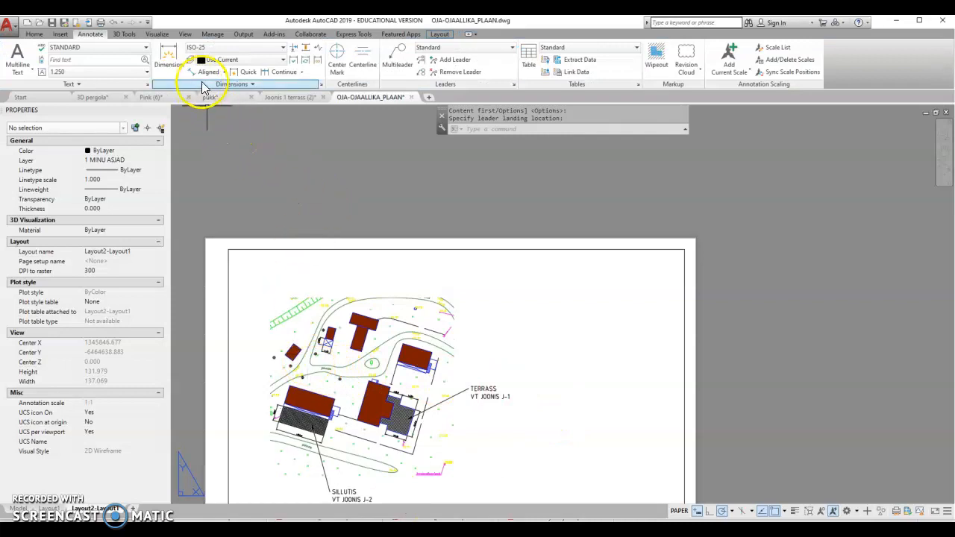
- Add a multileader from the crossed pergola square to the plan's upper-left outside area, with the two-line text PERGOLA / VT JOONIS J-3
left_click(395, 60)
scroll(317, 351, "up", 5)
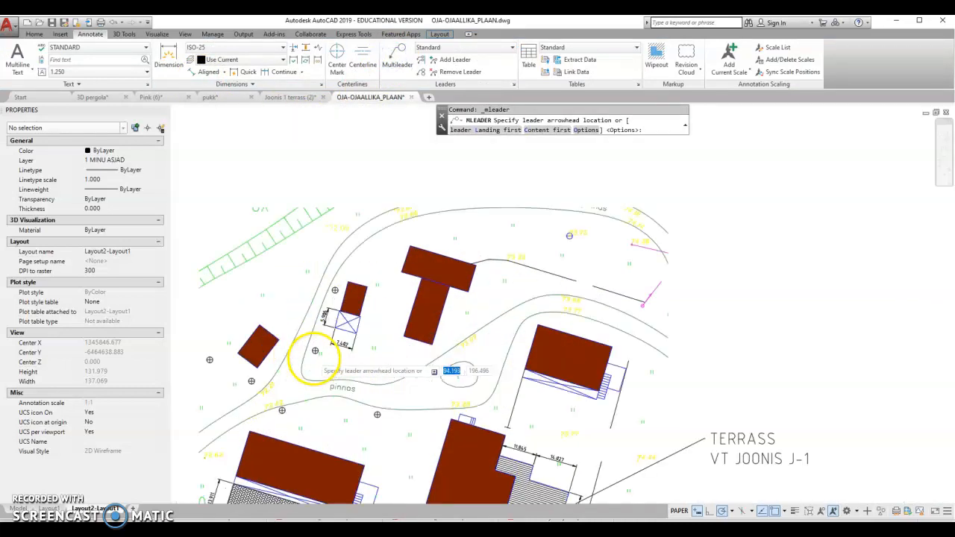
left_click(362, 301)
scroll(363, 302, "down", 5)
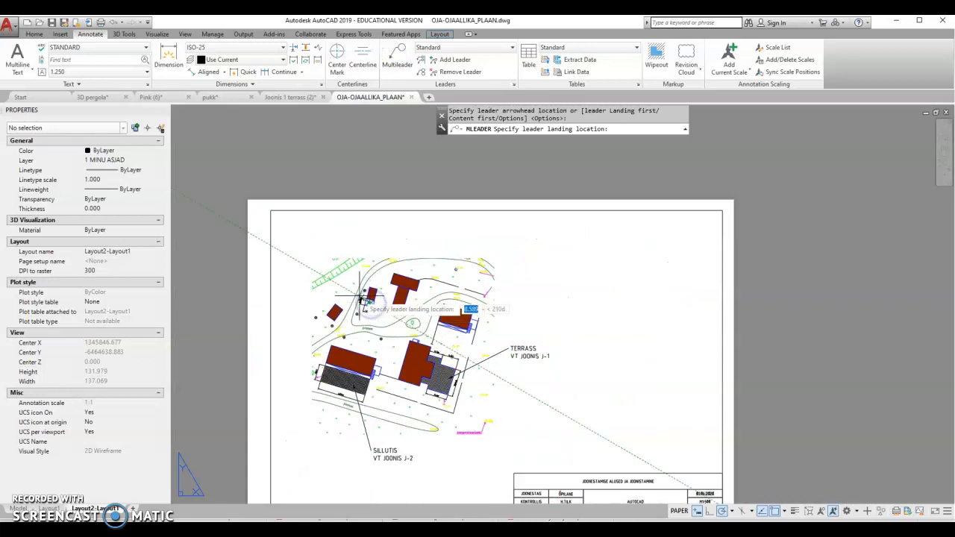
scroll(326, 265, "up", 3)
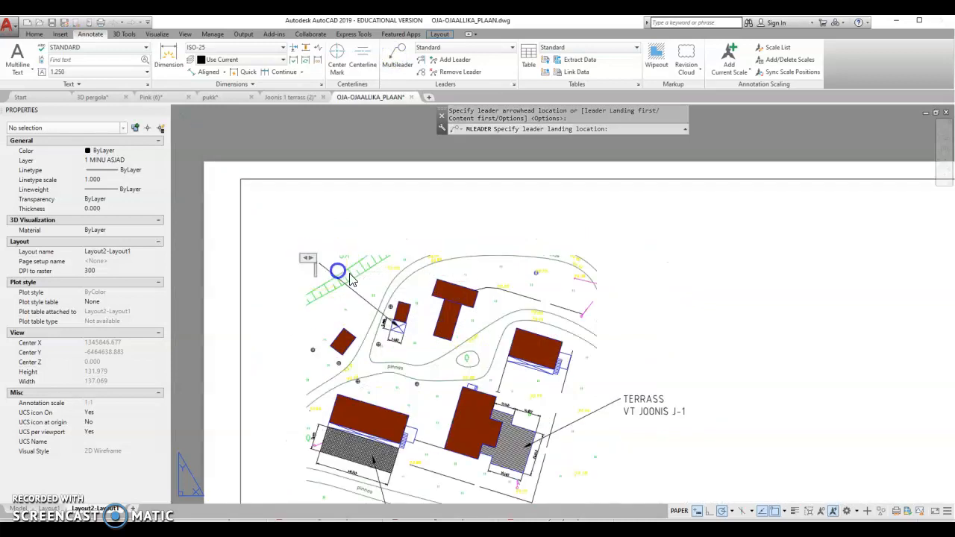
left_click(338, 271)
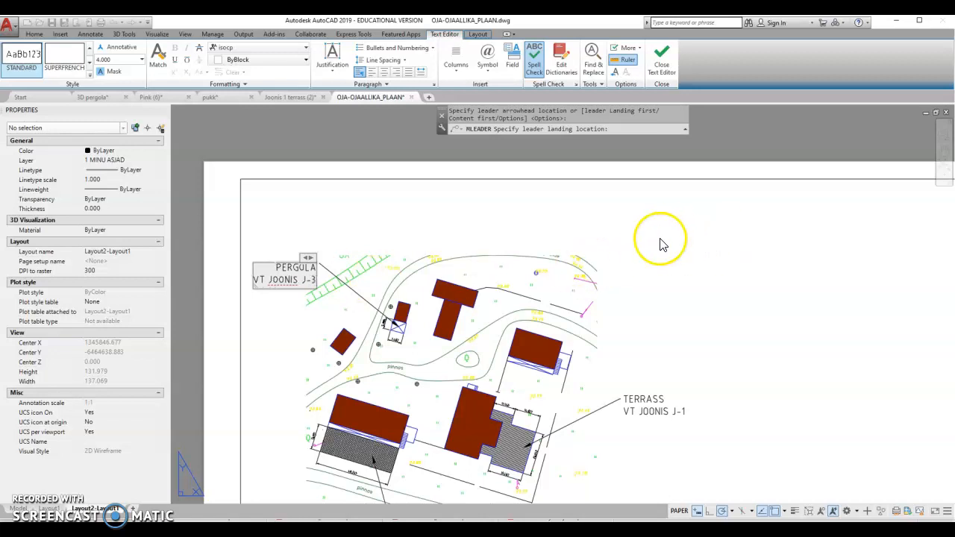
left_click(685, 260)
- Change the drawing reference in the terrace's multileader text to VT JOONIS J-4
scroll(685, 261, "down", 3)
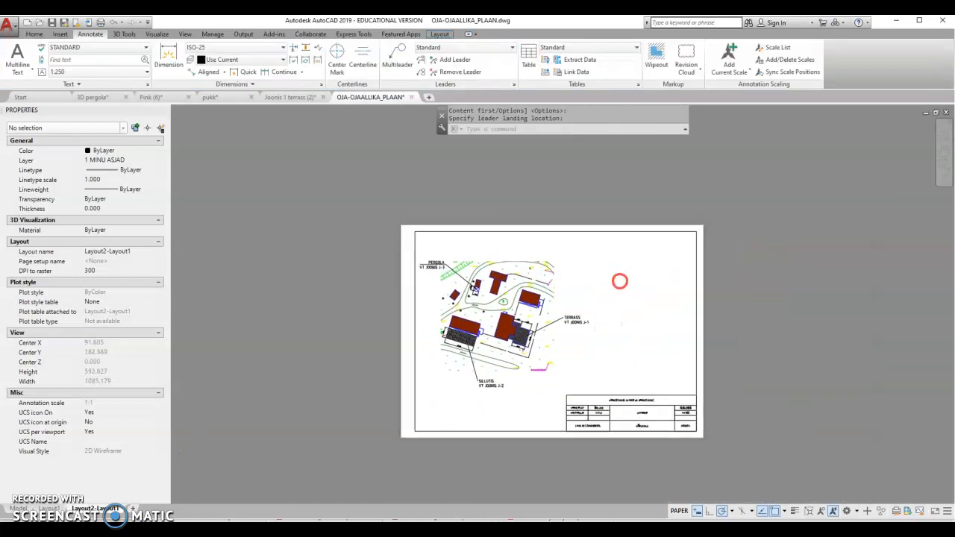
scroll(621, 373, "up", 4)
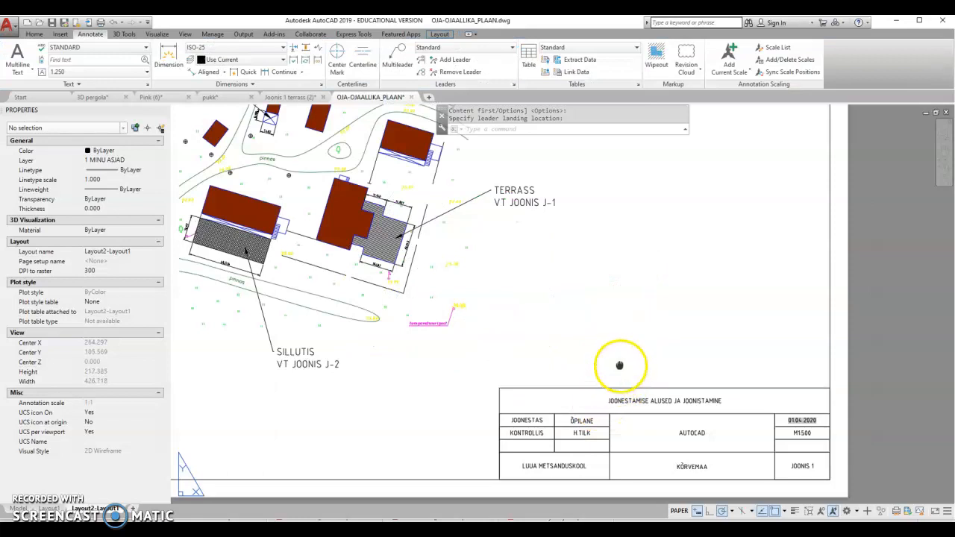
middle_click_drag(610, 358, 595, 361)
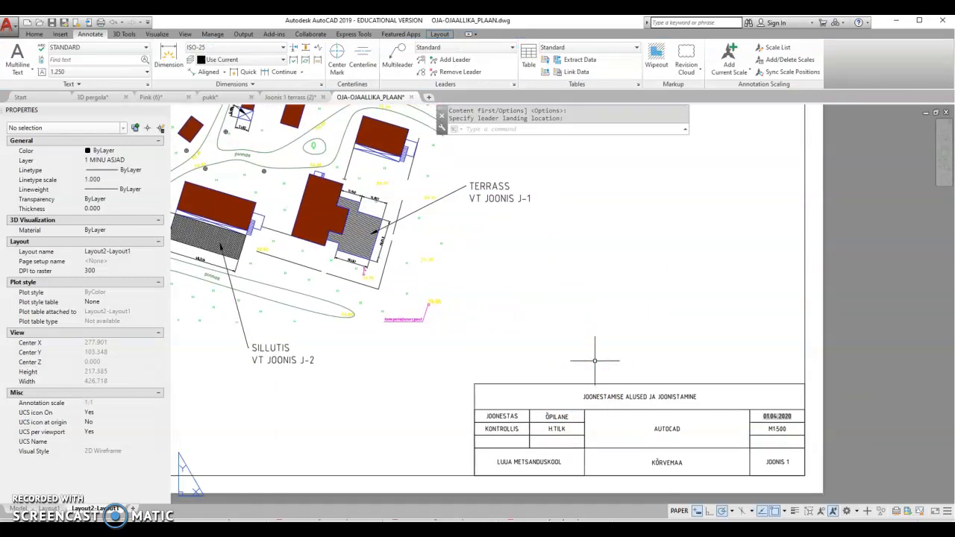
scroll(595, 361, "down", 2)
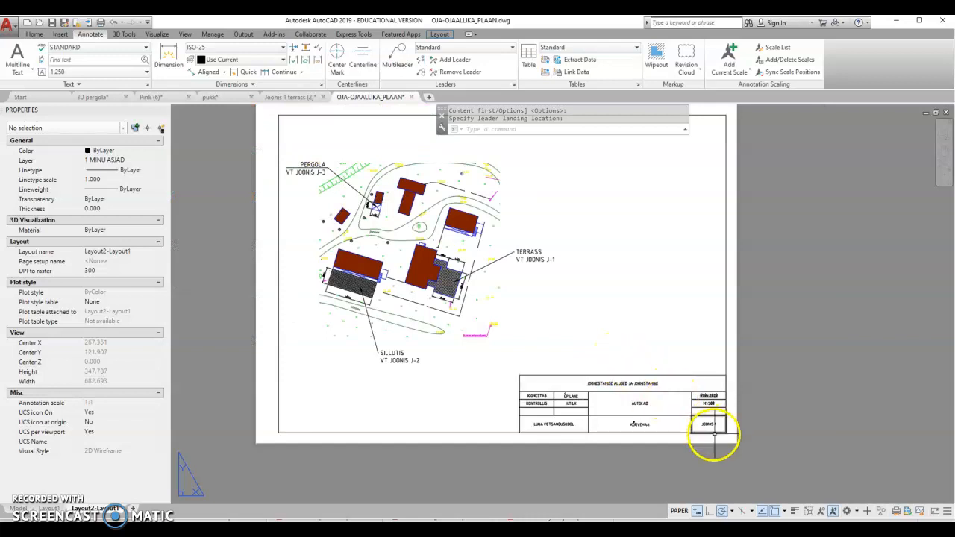
scroll(715, 430, "up", 2)
scroll(534, 349, "down", 2)
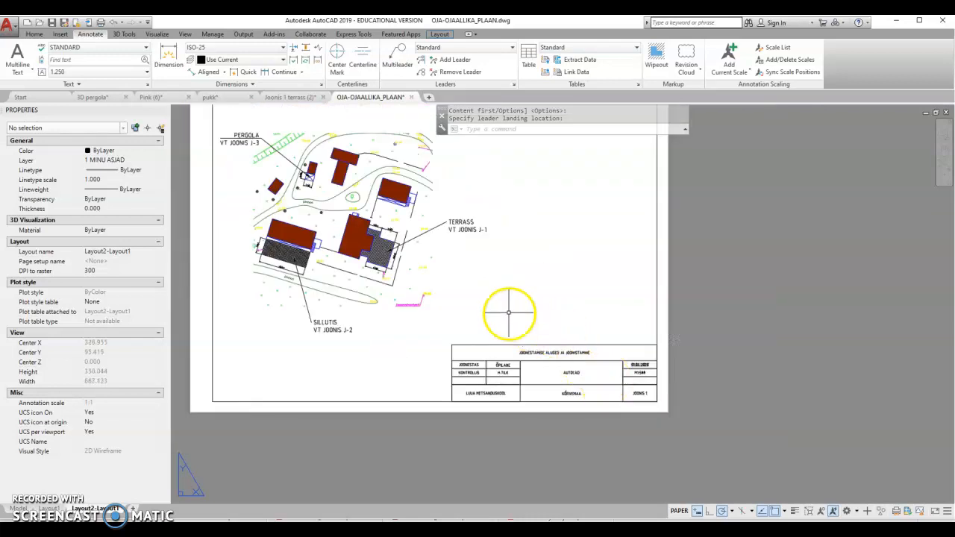
scroll(470, 229, "up", 4)
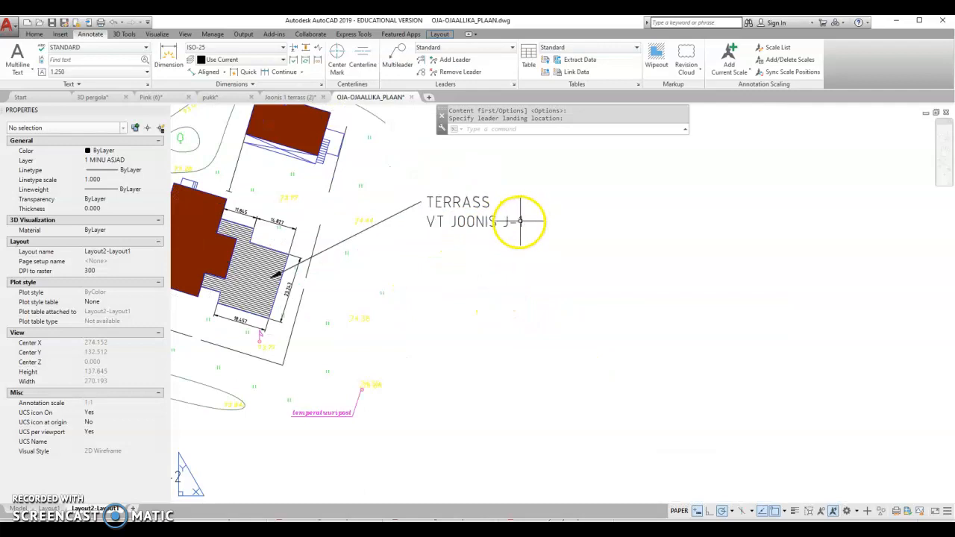
left_click(520, 221)
left_click(520, 221)
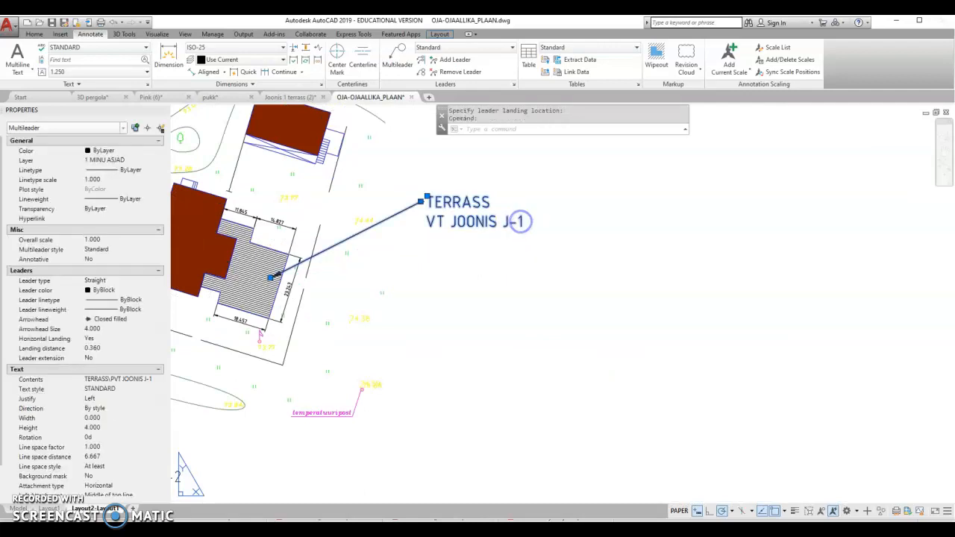
double_click(520, 221)
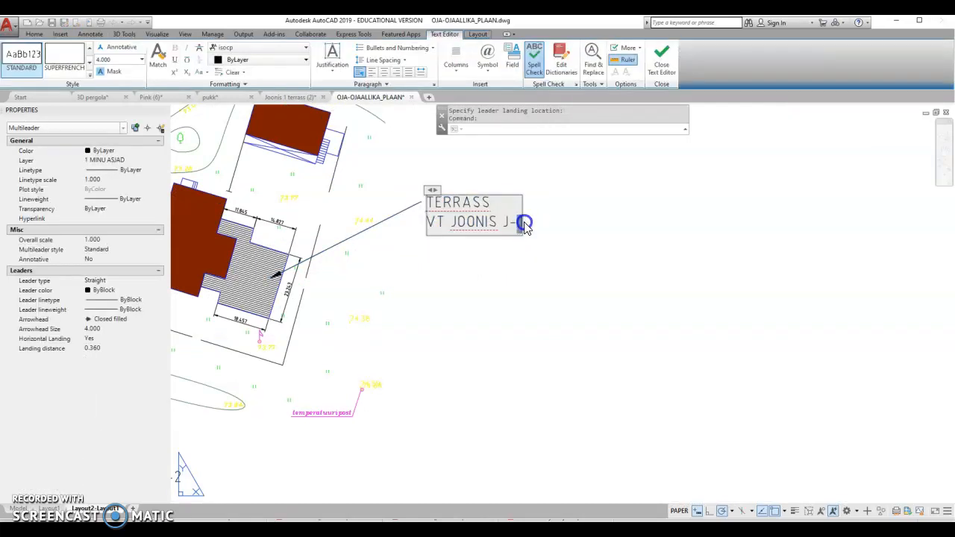
left_click(604, 232)
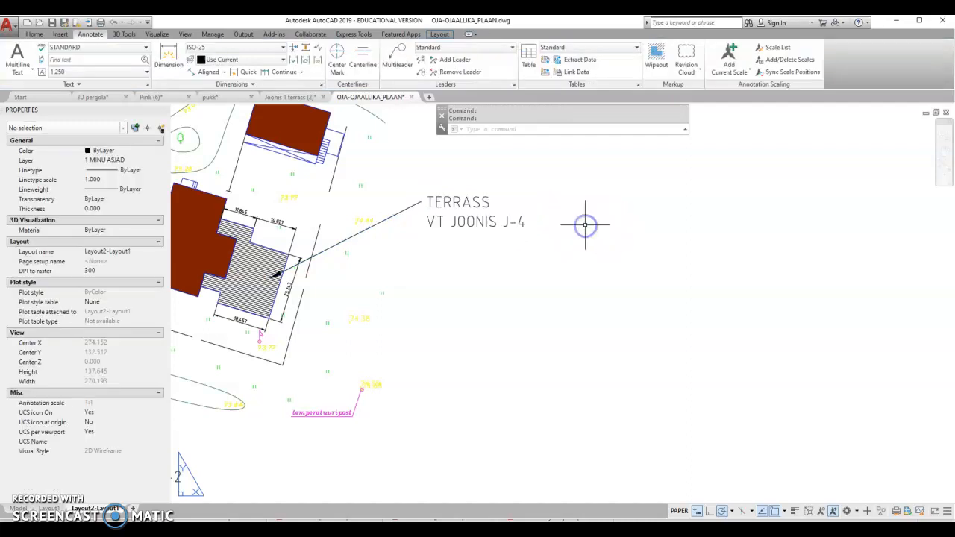
- Change the drawing number in the title block's lower corner cell to JOONIS J-1
scroll(593, 229, "down", 8)
scroll(636, 302, "up", 8)
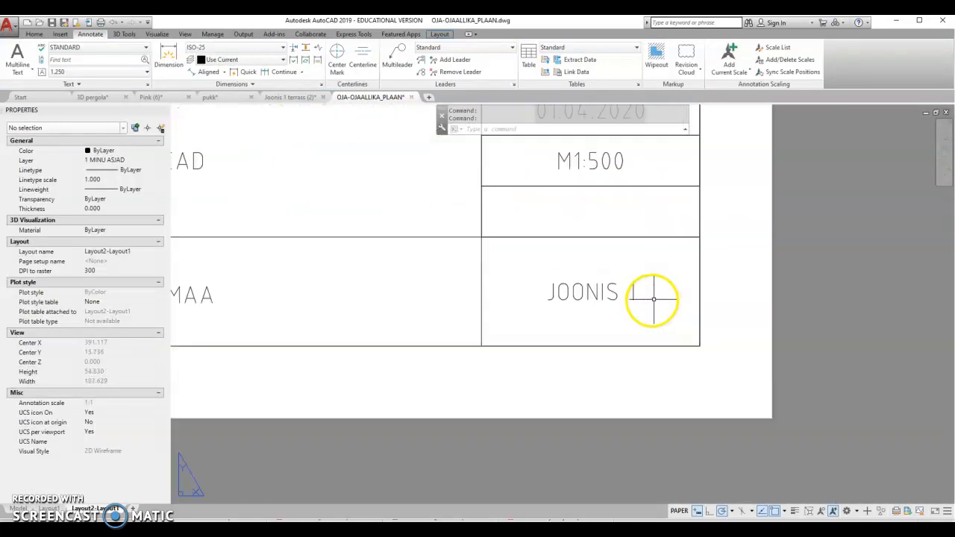
left_click(633, 294)
double_click(630, 294)
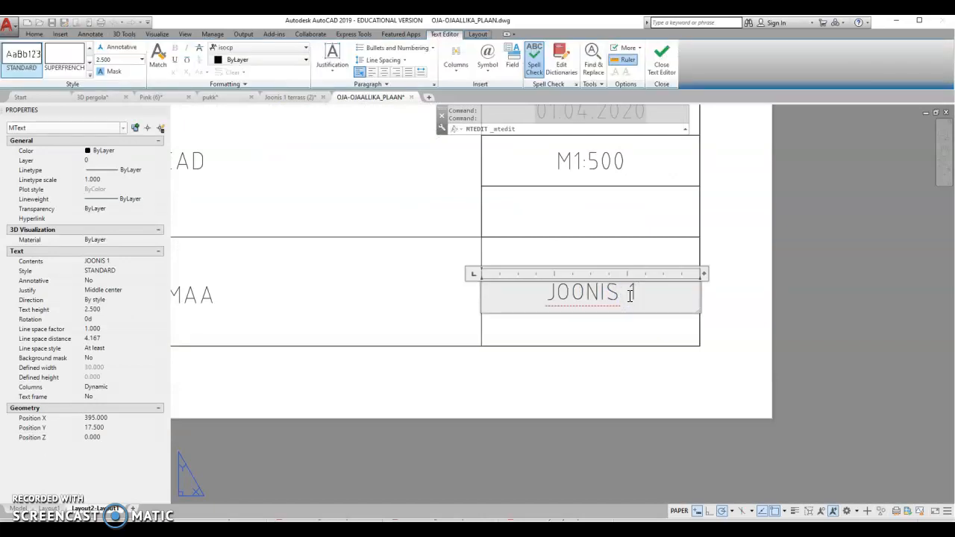
left_click(746, 294)
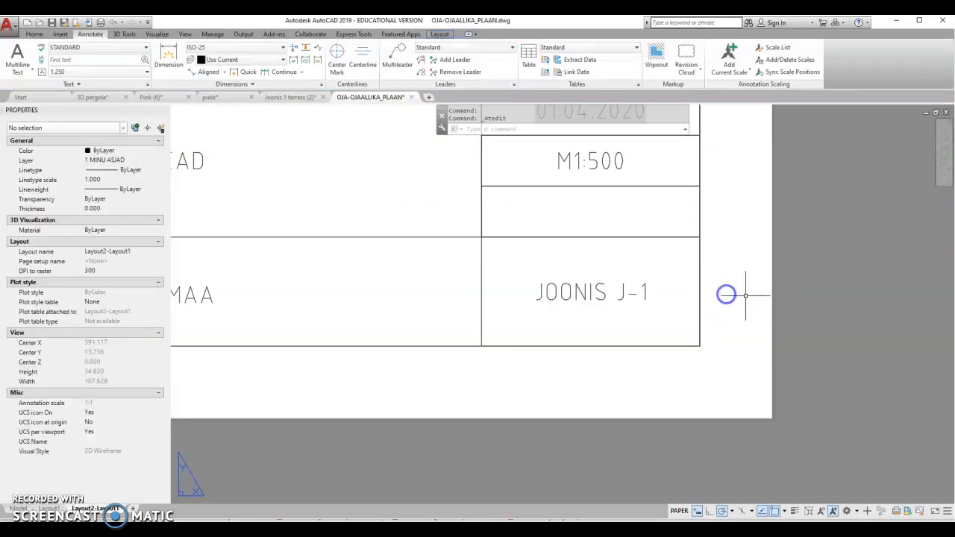
- Save the site plan drawing under its existing file name
scroll(729, 294, "down", 8)
scroll(606, 268, "down", 3)
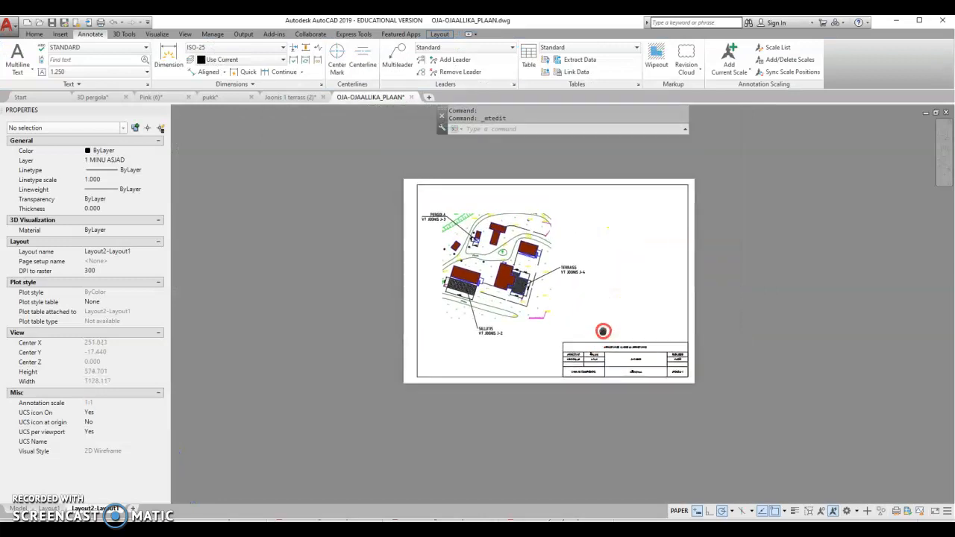
left_click(52, 23)
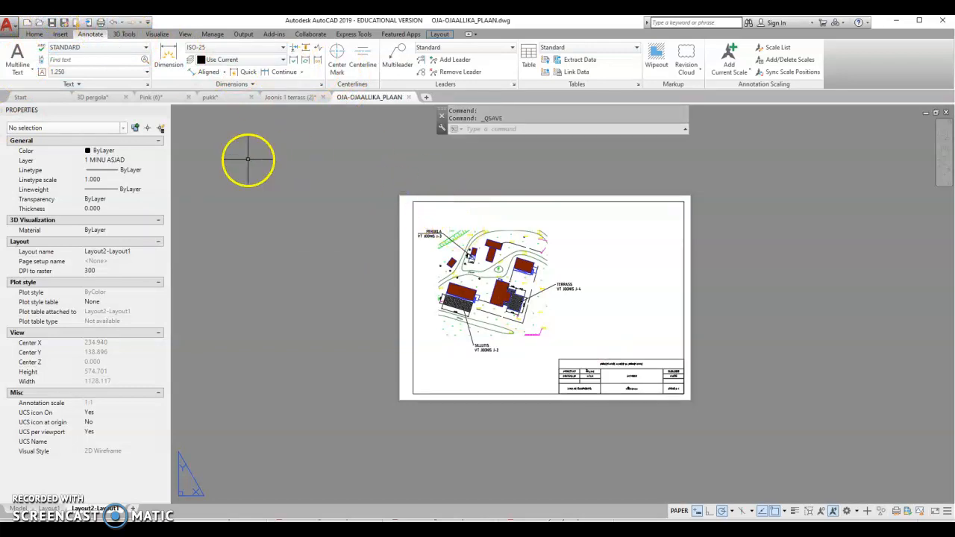
- Plot the A3 layout with DWG To PDF.pc3, saving OJA-OJAALLIKA_PLAAN-Layout2-Layout1.pdf in the AutoCAD folder's Kõrvemaa subfolder
left_click(101, 23)
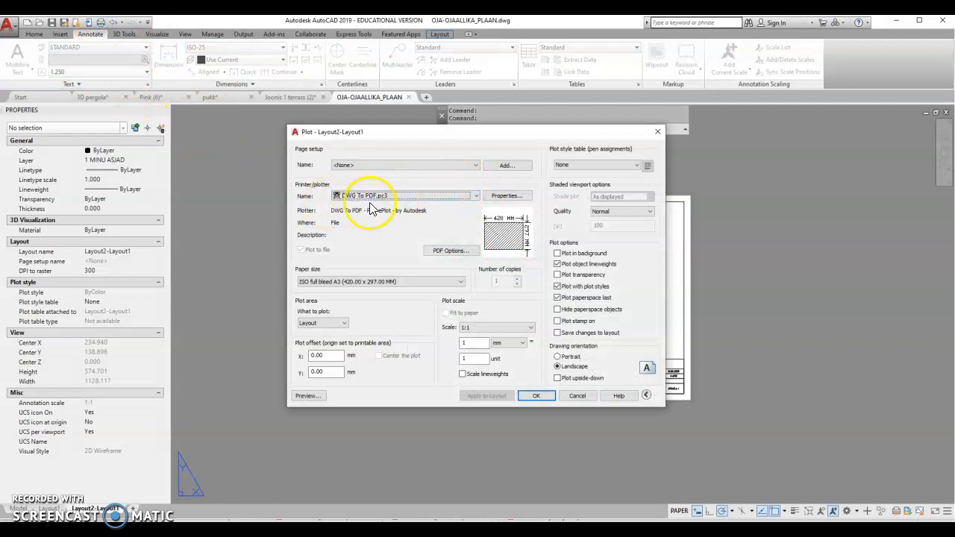
left_click(535, 396)
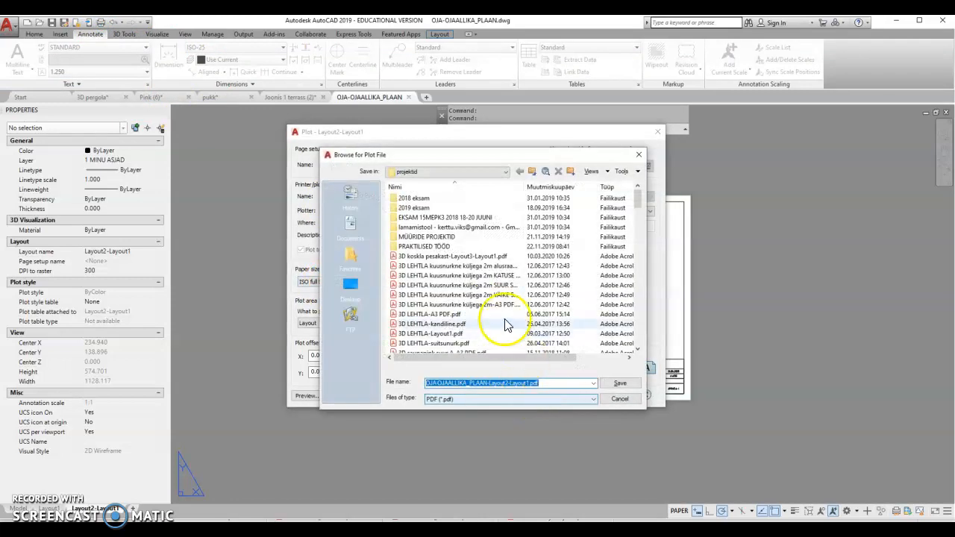
left_click(533, 173)
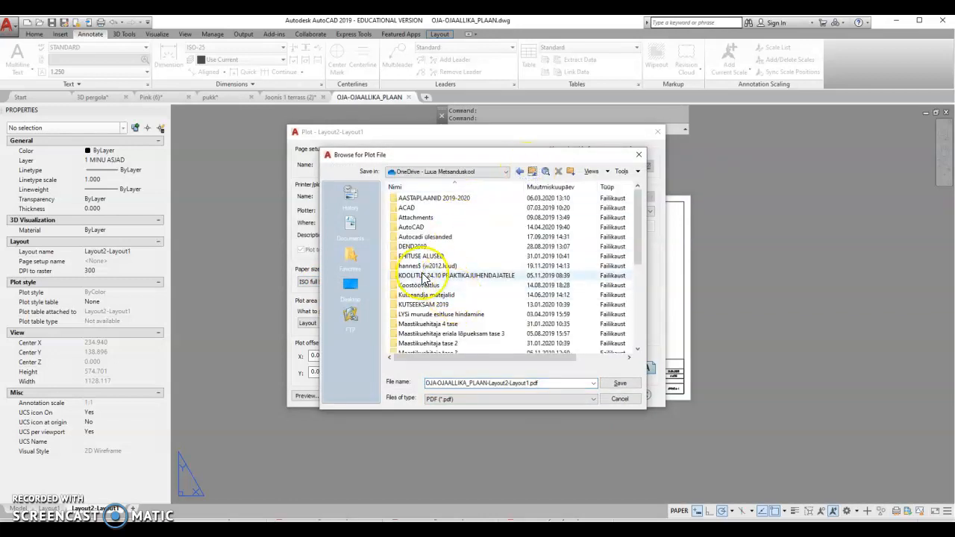
double_click(416, 227)
double_click(425, 325)
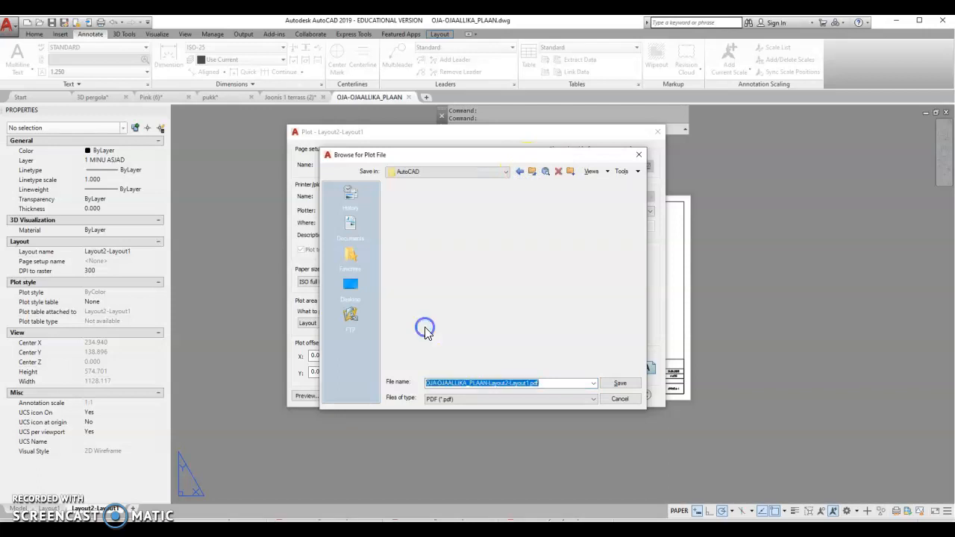
double_click(407, 199)
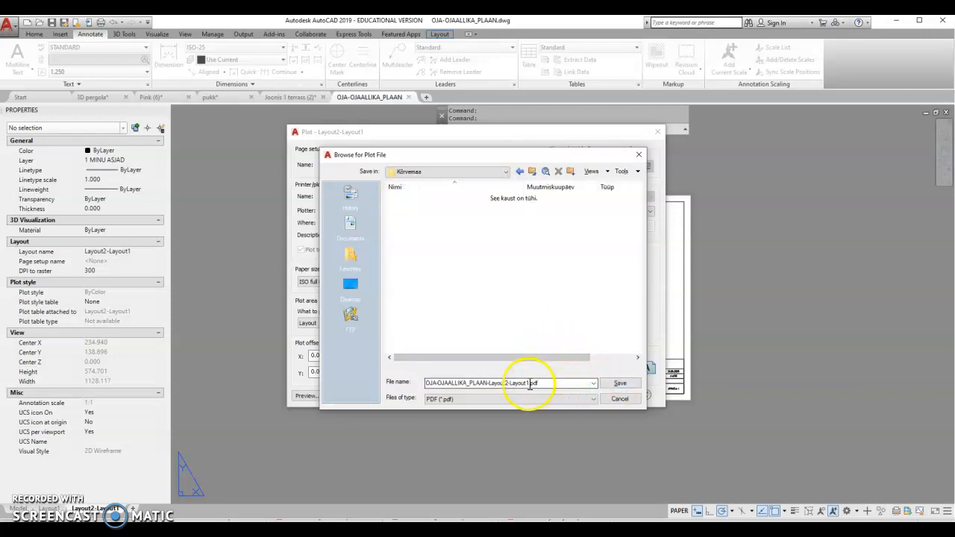
left_click(620, 383)
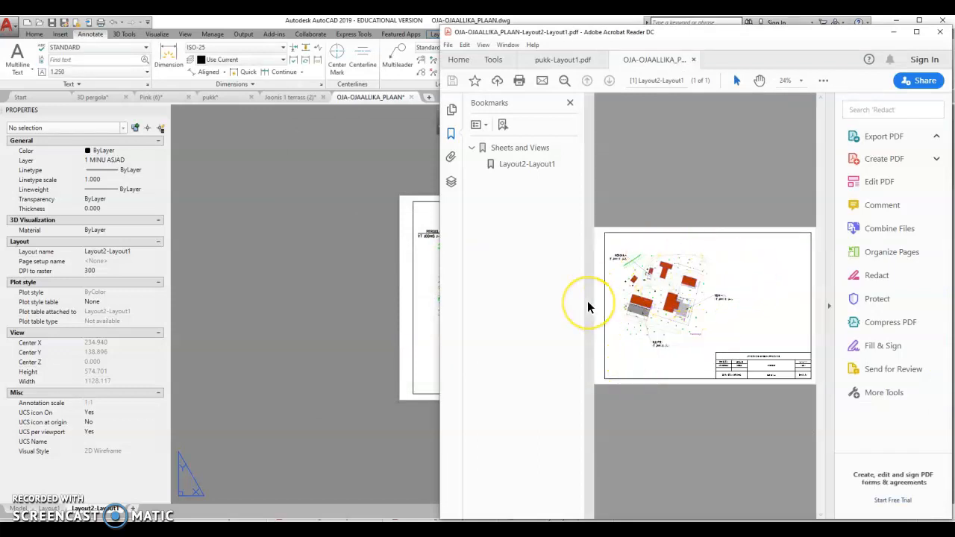
- Examine the plotted PDF's sheet and layer list in Acrobat Reader, and close all its tabs
left_click(829, 306)
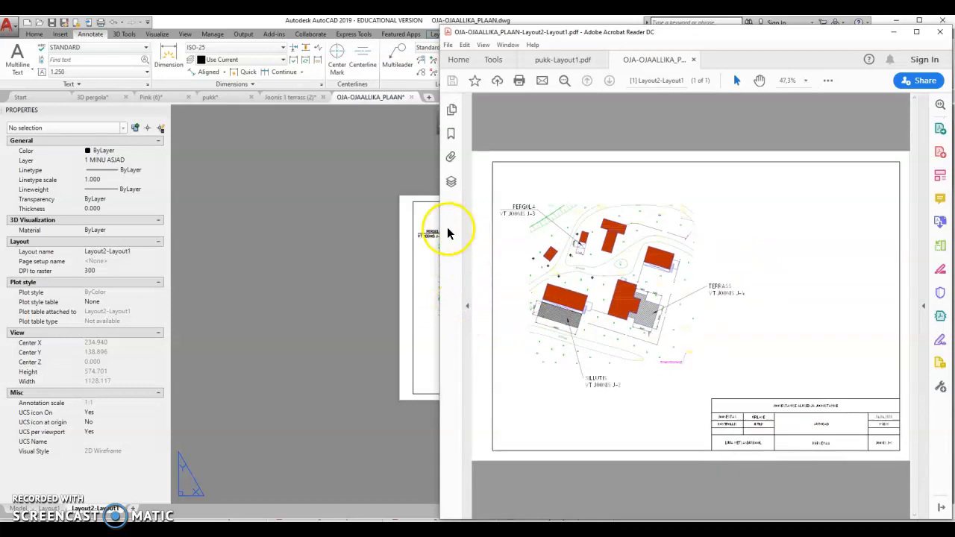
left_click(450, 184)
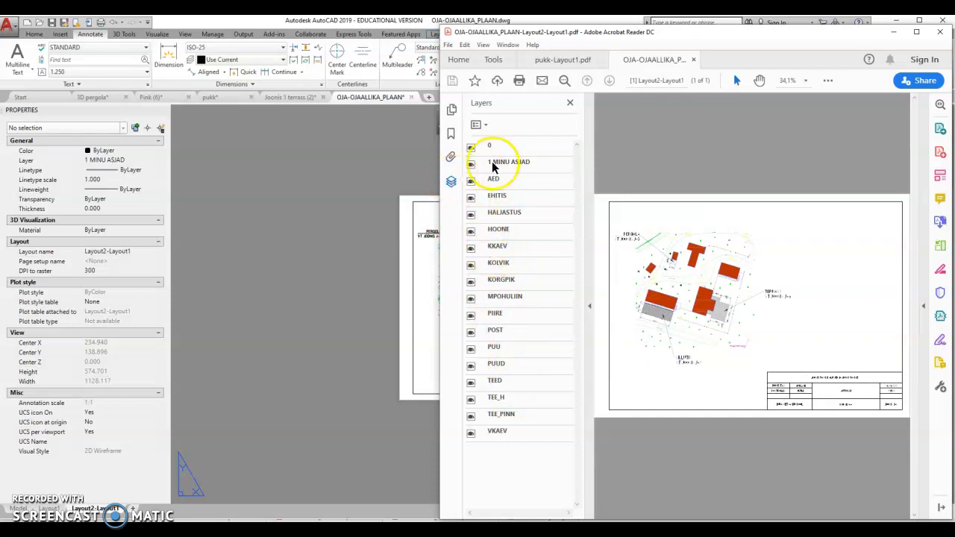
left_click(589, 308)
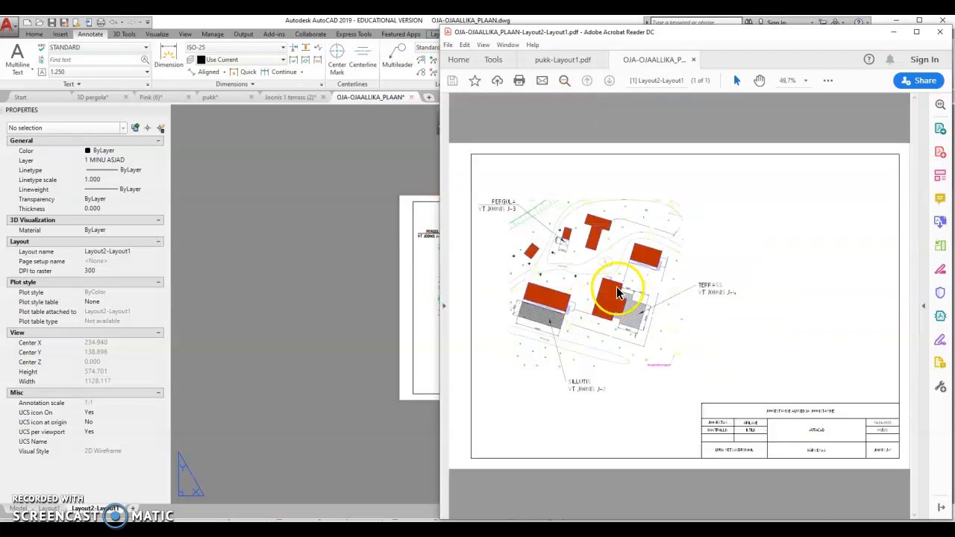
left_click(940, 35)
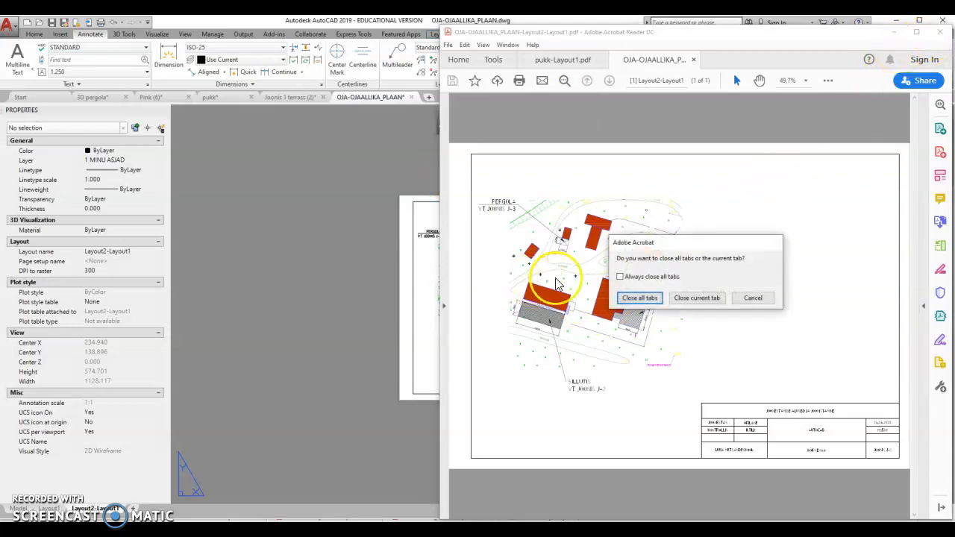
left_click(648, 298)
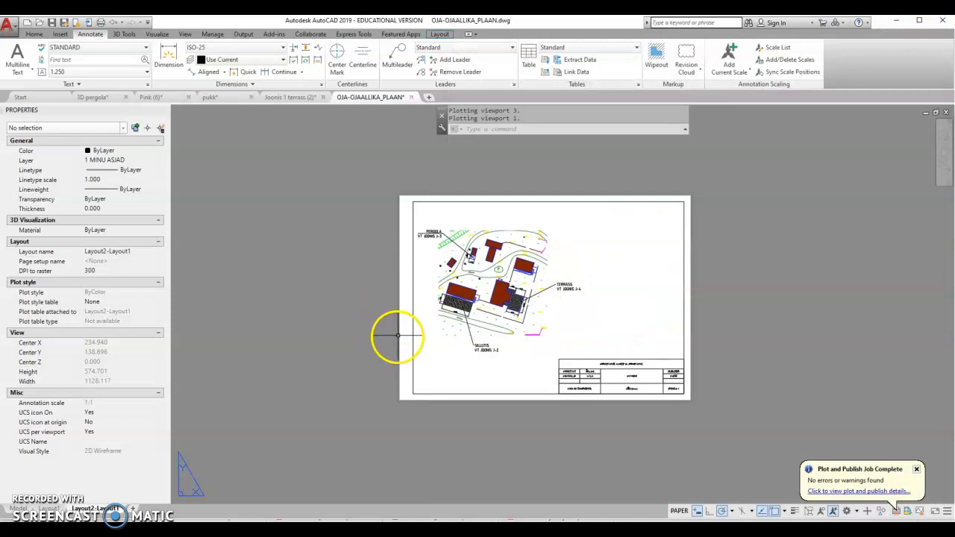
scroll(532, 311, "up", 2)
middle_click_drag(551, 319, 533, 331)
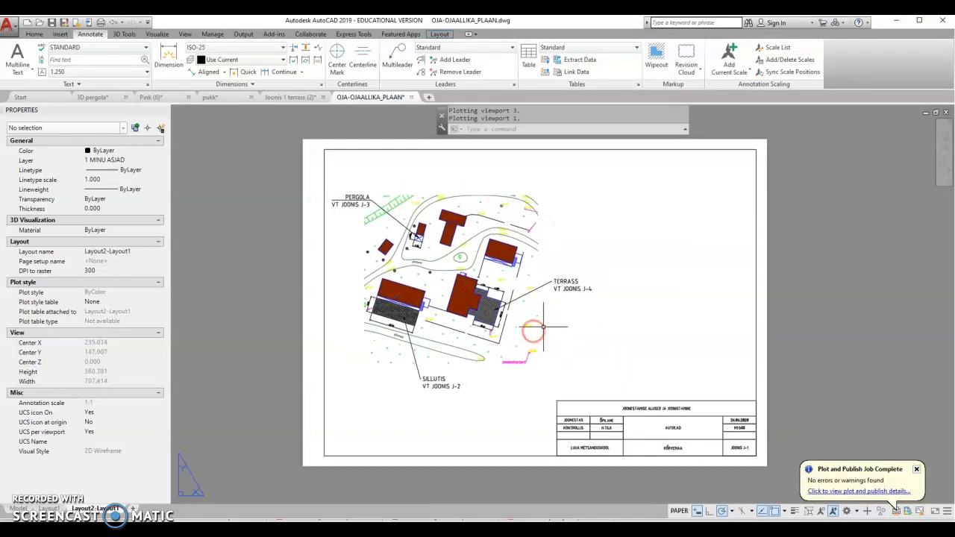